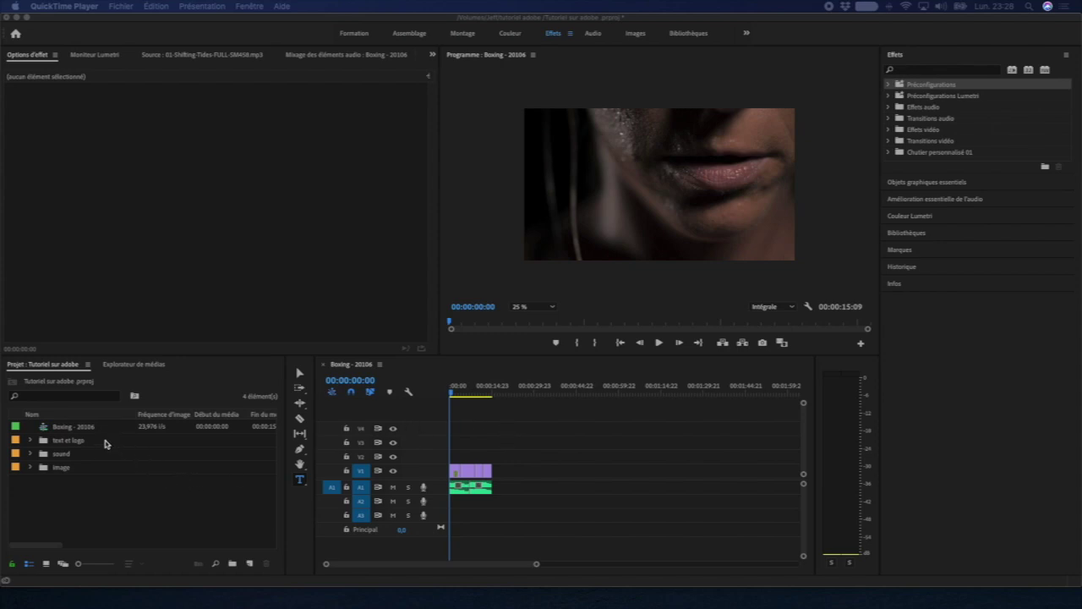
Switch to the Montage workspace and back to the Effets workspace
left_click(457, 394)
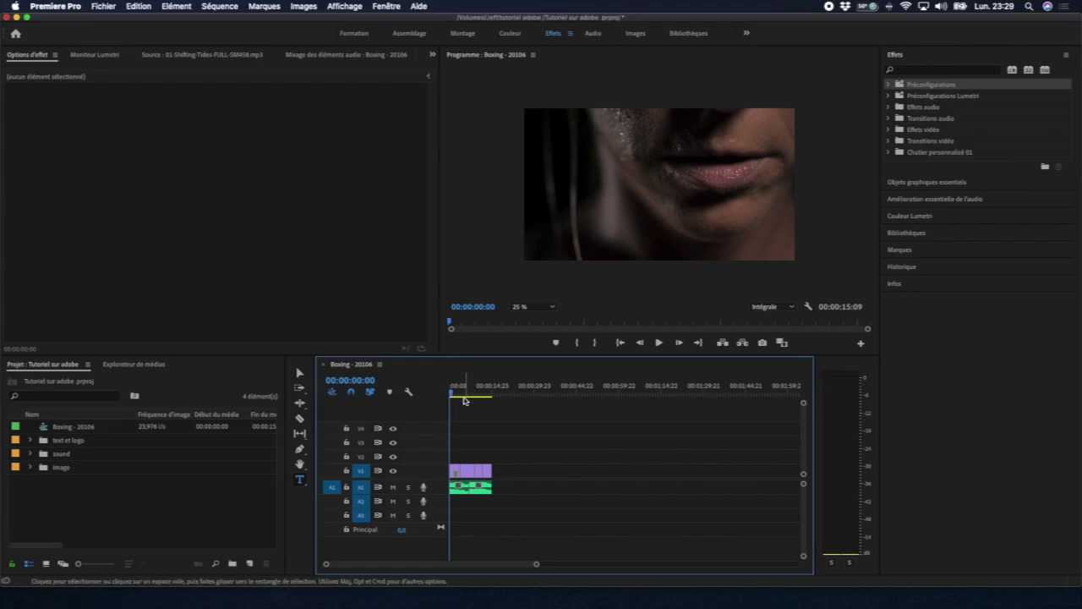
mouse_move(449, 394)
left_mouse_down()
mouse_move(481, 397)
mouse_move(445, 403)
left_mouse_up()
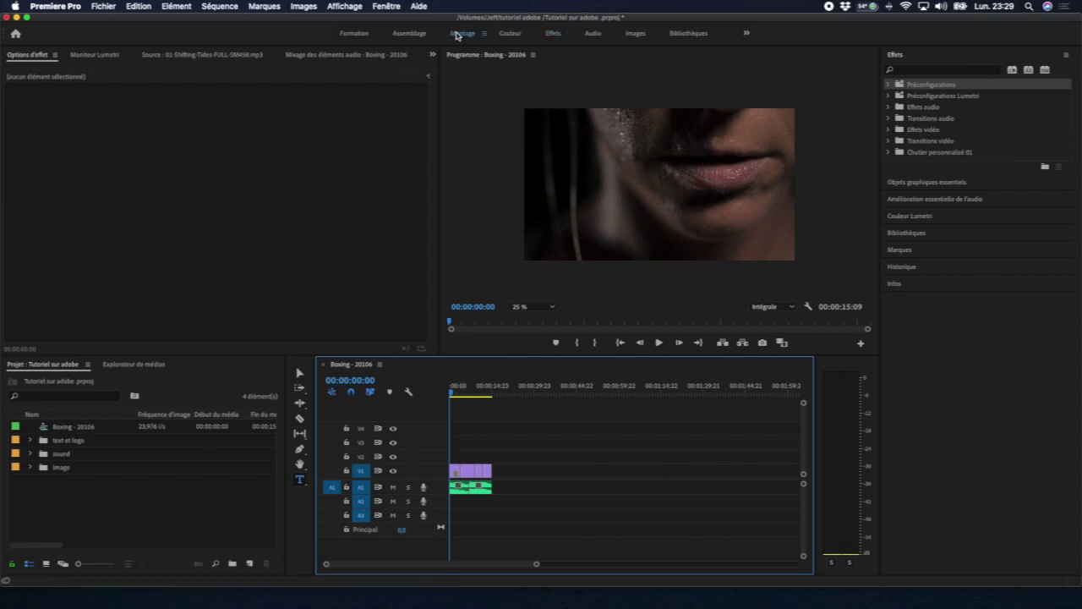
left_click(461, 34)
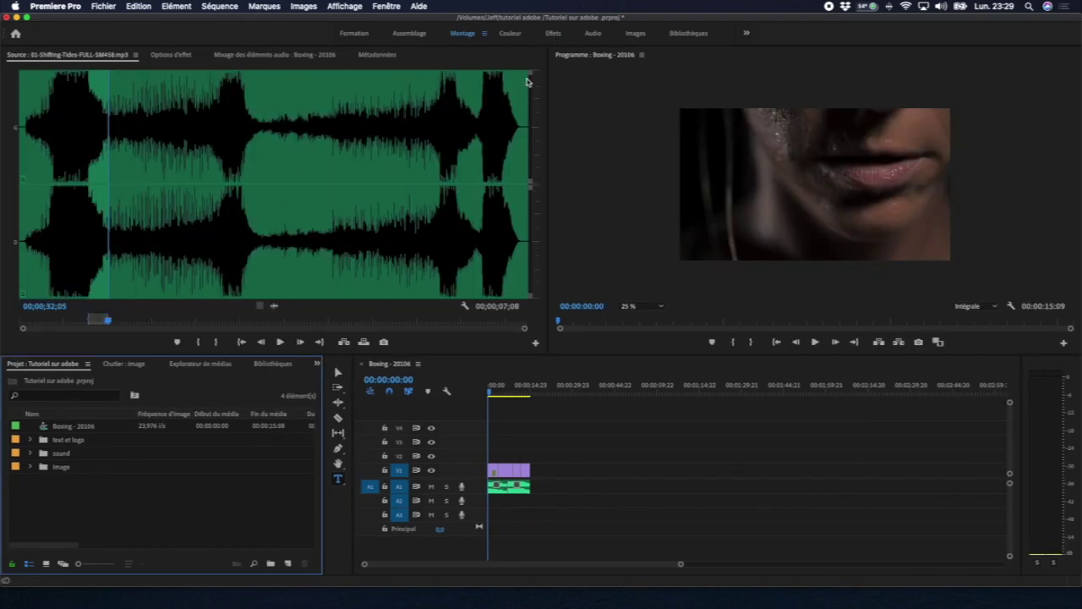
left_click(553, 33)
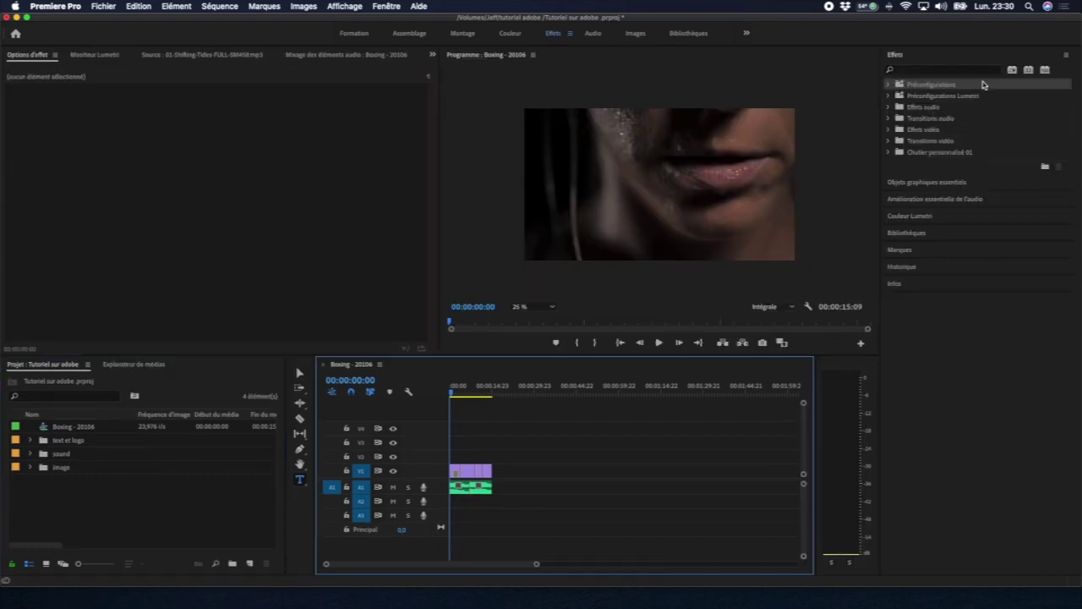
Dock the Effets panel in its own column and widen it until the full folder names are readable
left_click(1024, 118)
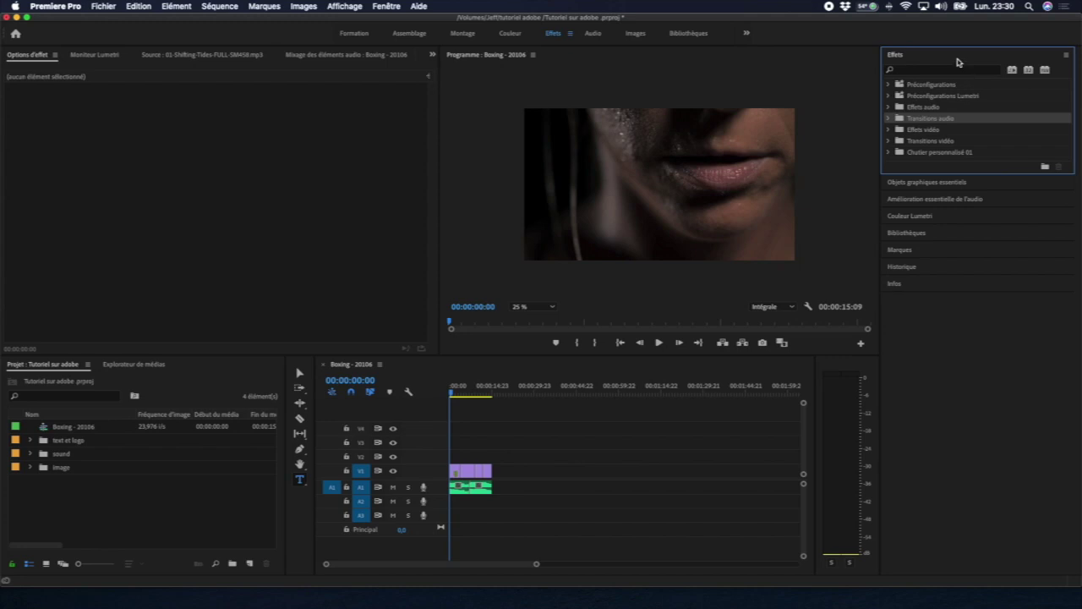
left_click_drag(960, 58, 911, 100)
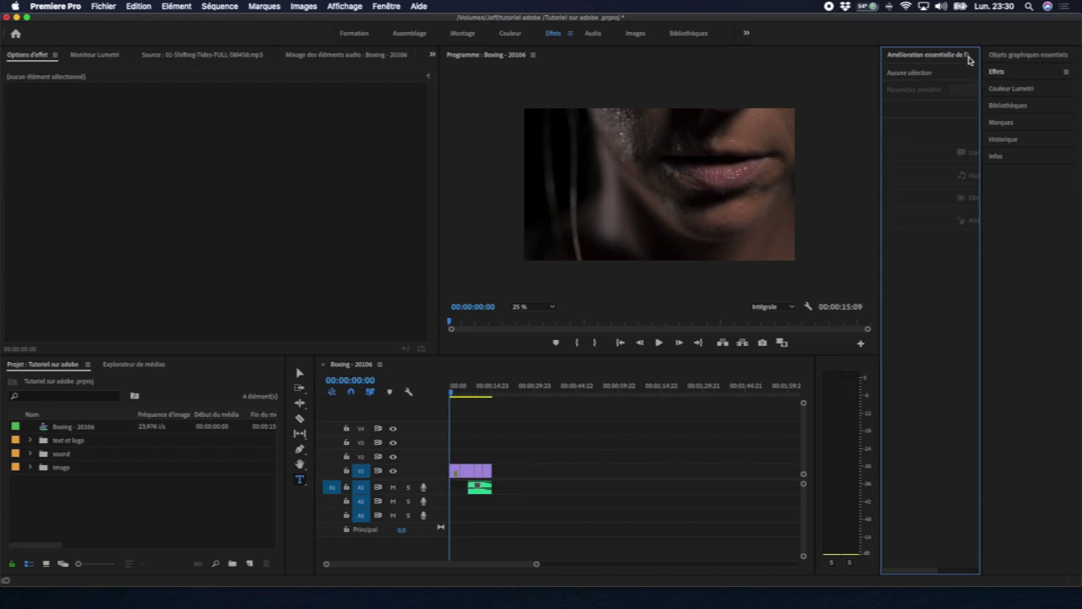
left_click(1033, 74)
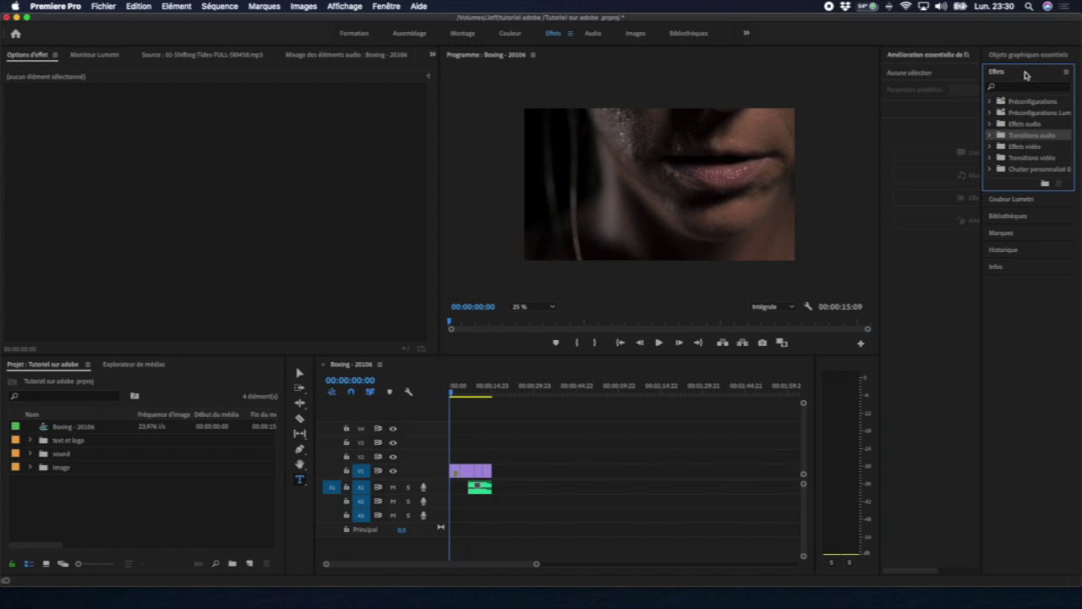
left_click_drag(1026, 75, 975, 82)
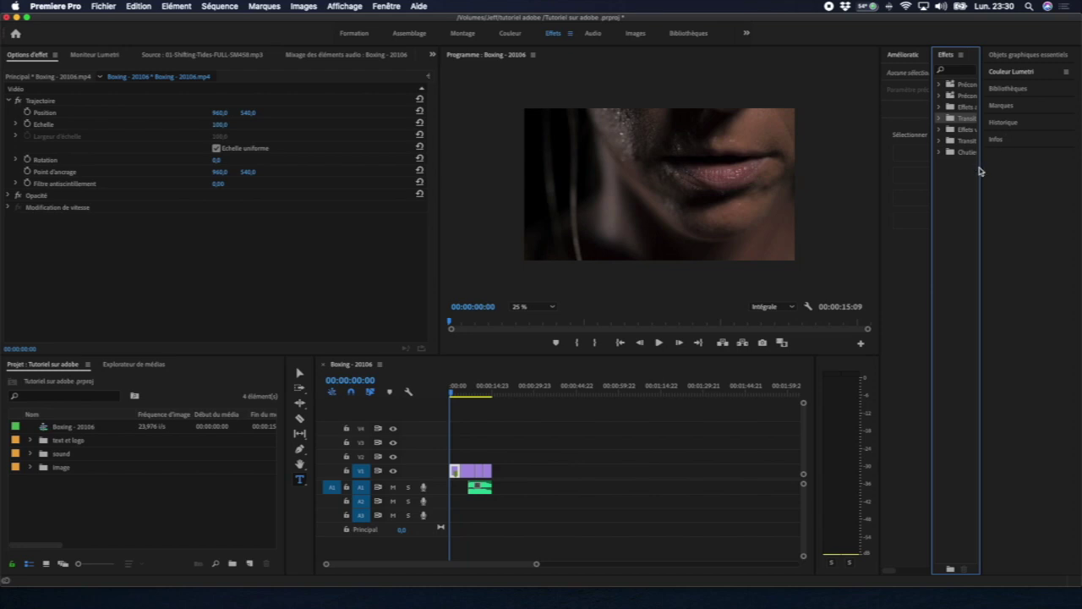
left_click_drag(978, 166, 1045, 175)
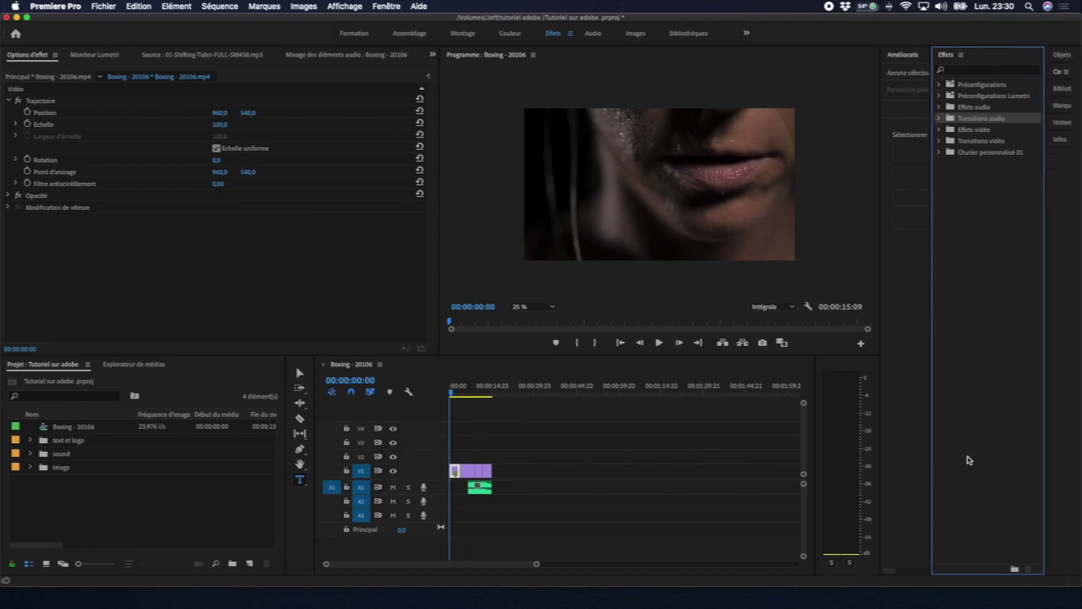
Examine the preset, audio and video categories in the Effets panel, including the contents of Effets vidéo
left_click(961, 86)
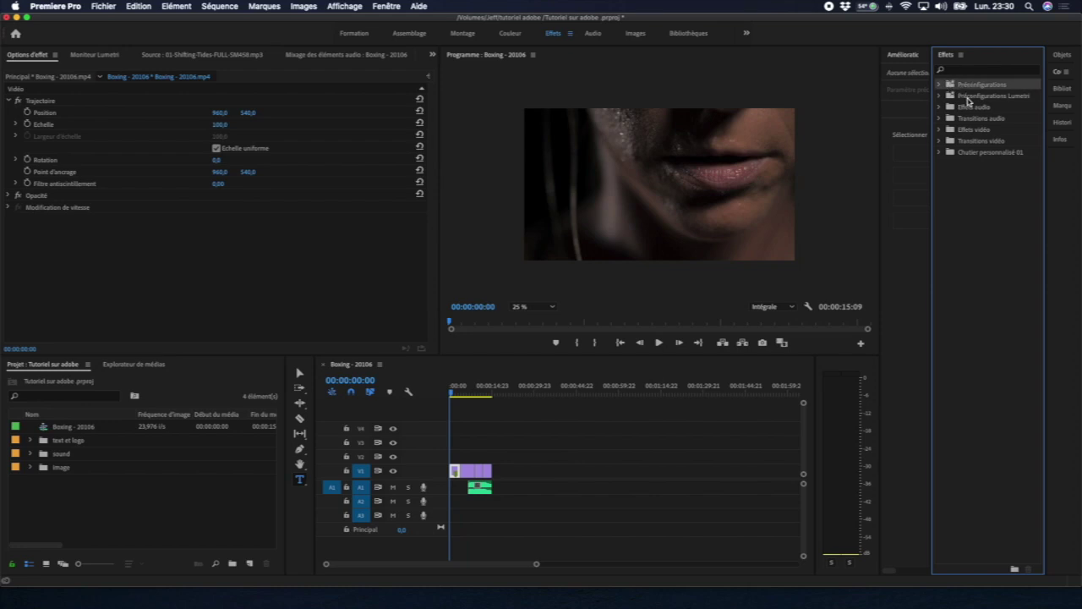
left_click(965, 98)
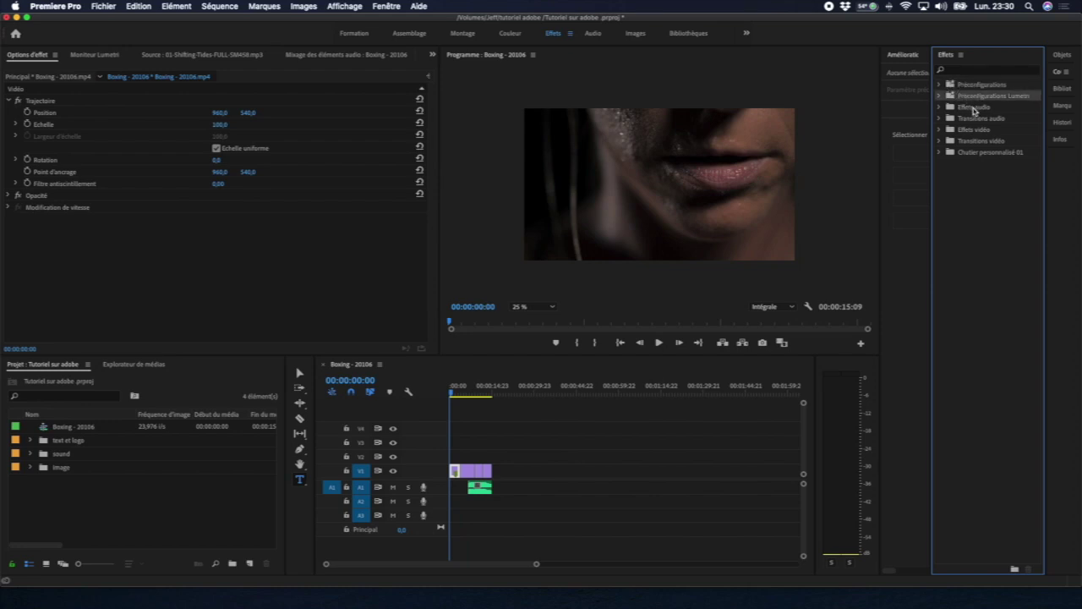
left_click(973, 109)
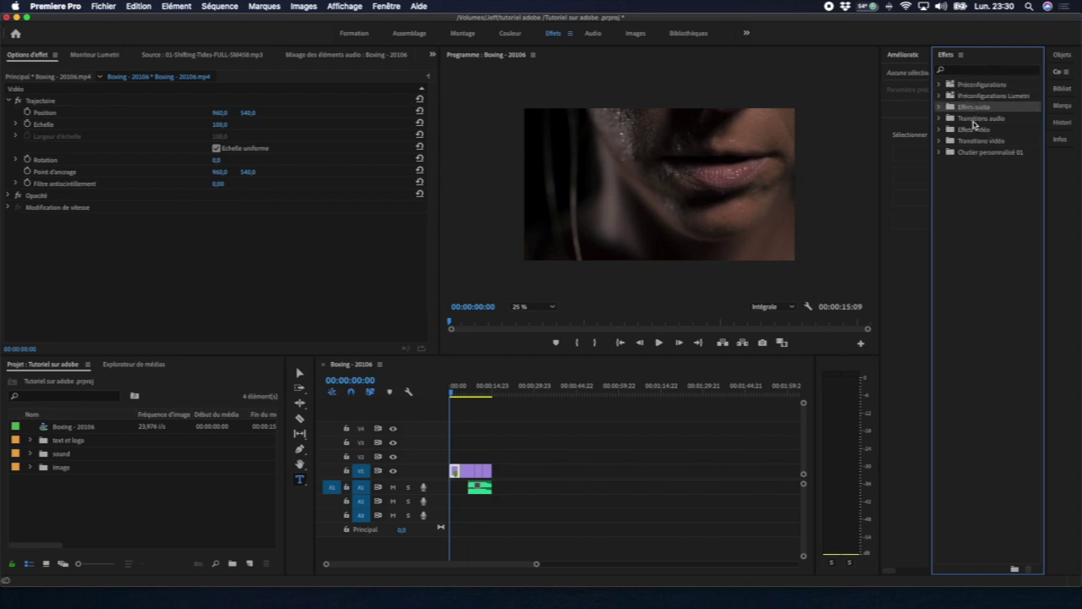
left_click(975, 119)
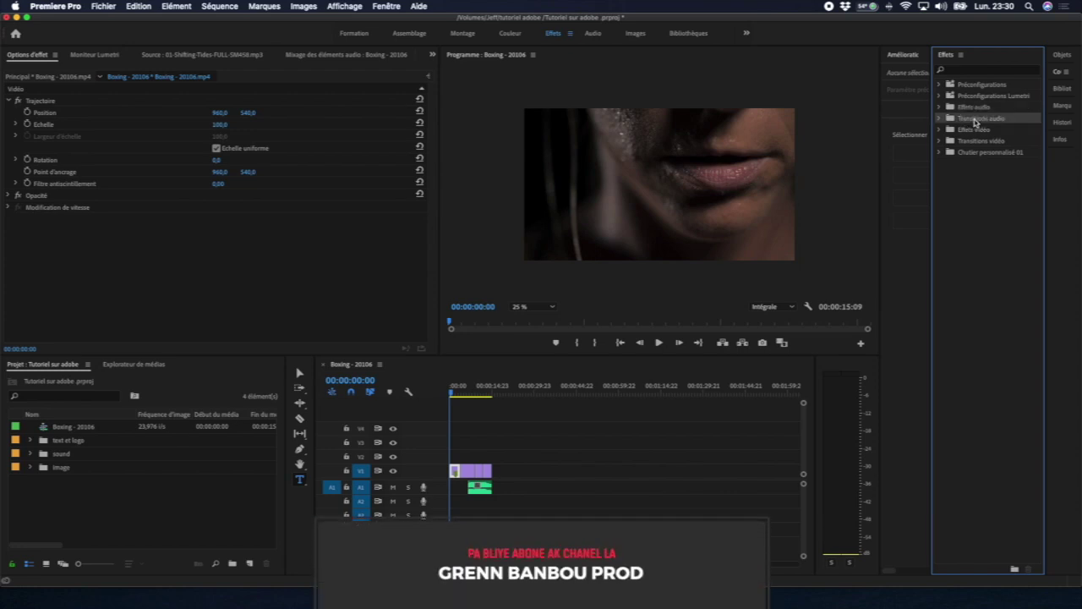
left_click(975, 131)
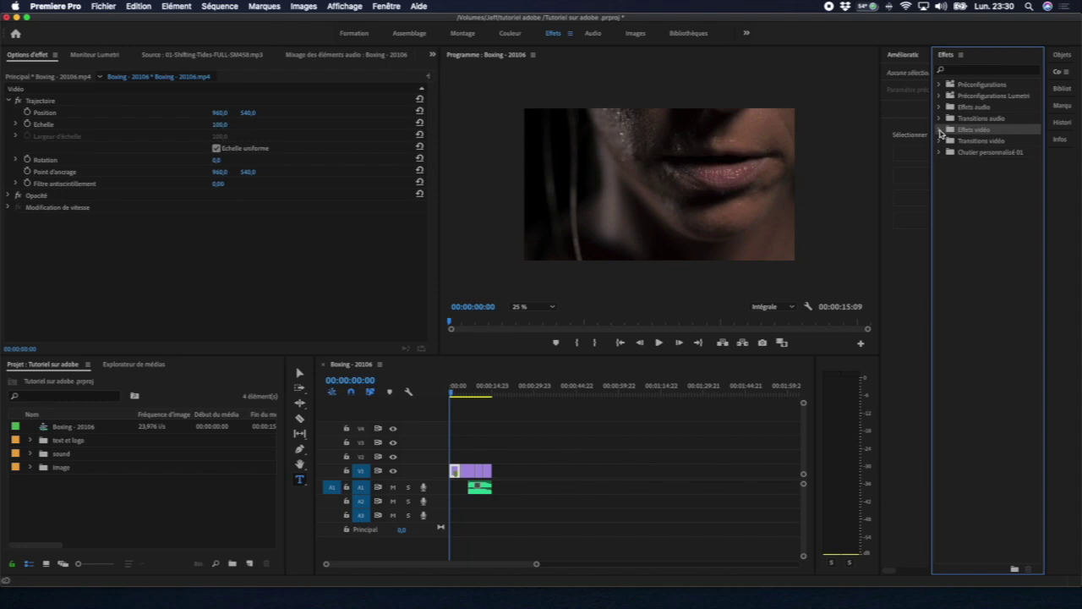
left_click(940, 130)
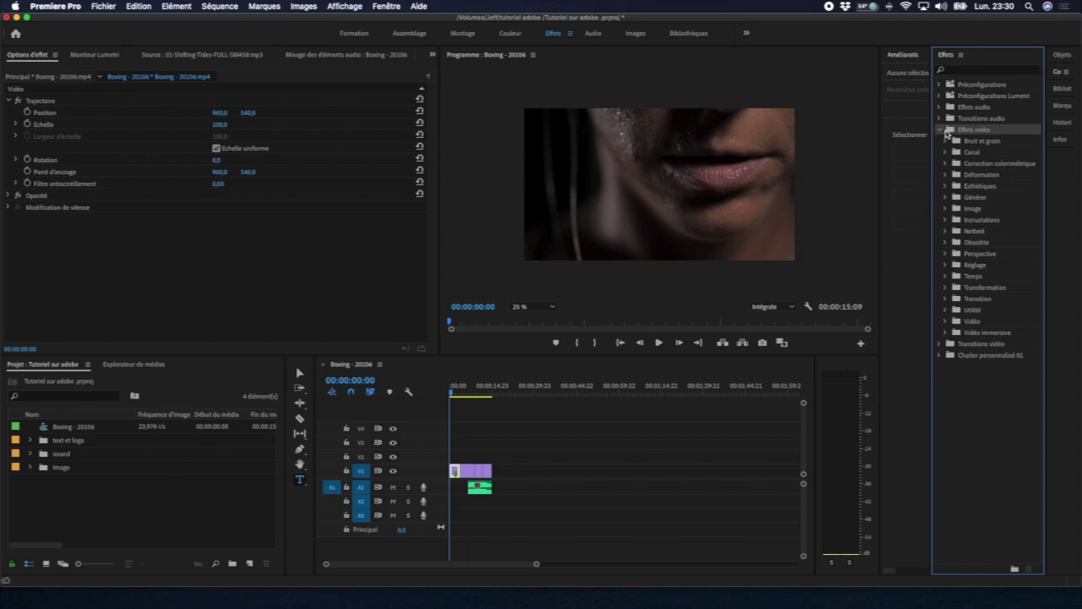
left_click(941, 129)
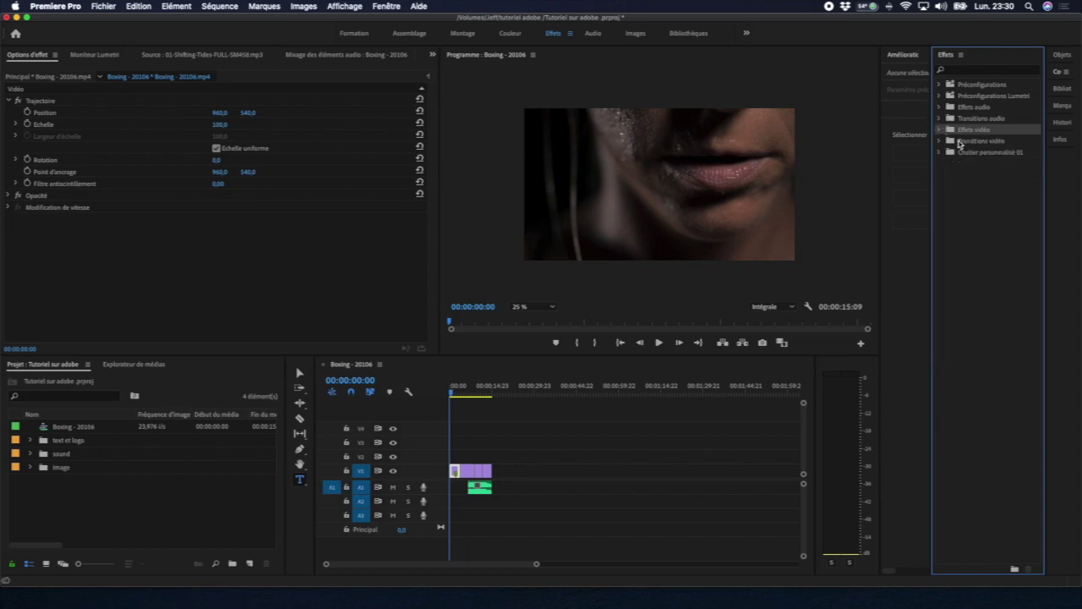
Find Fondu additif in the Fondu group of Transitions vidéo and apply it to the sequence's first cut, before PLAN 2
left_click(951, 141)
left_click(940, 142)
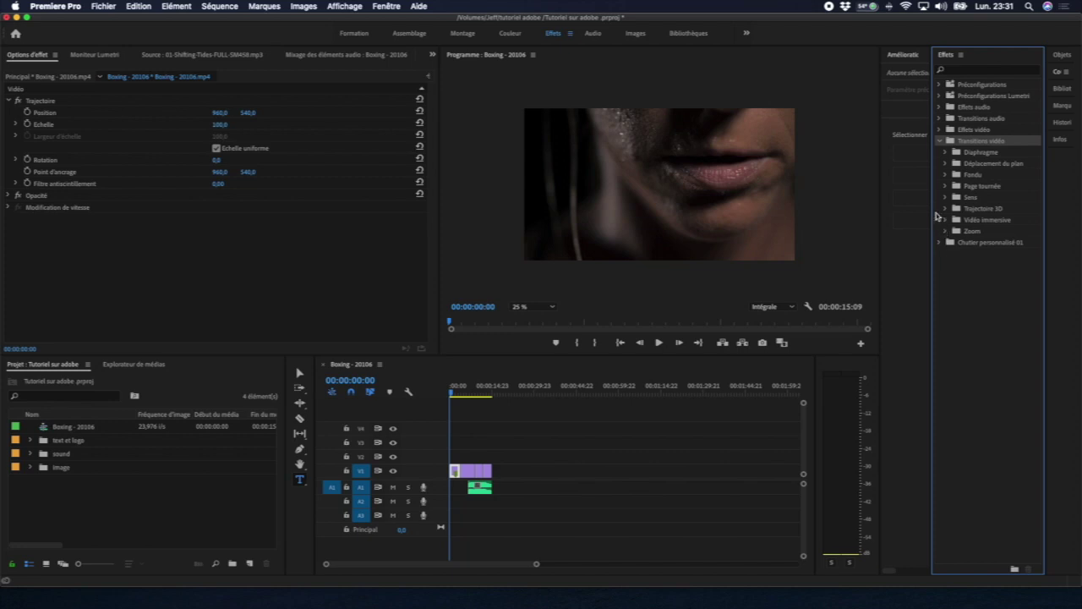
left_click(946, 175)
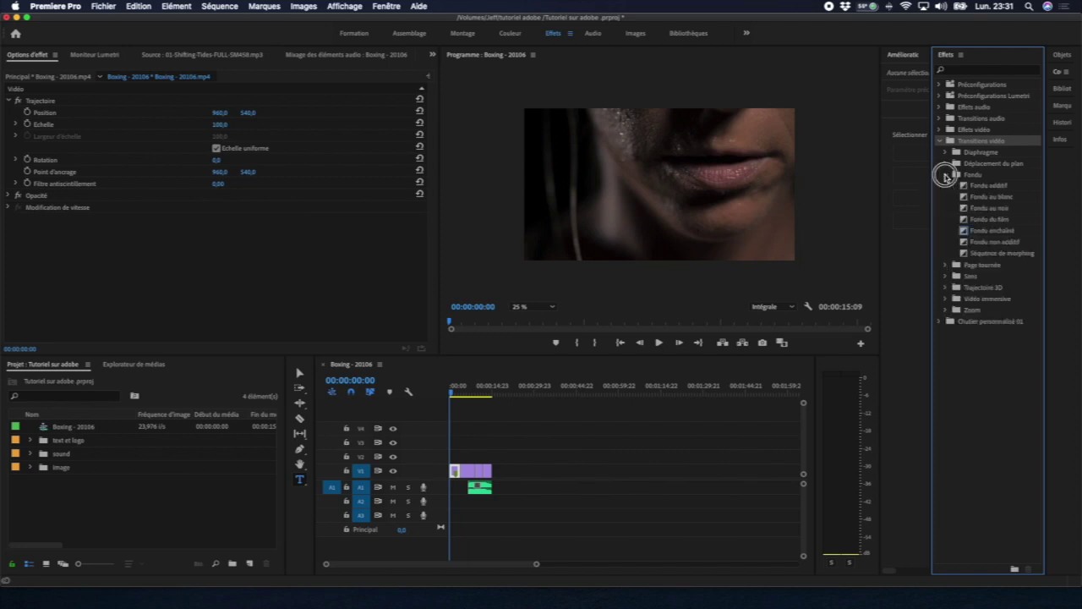
left_click(964, 186)
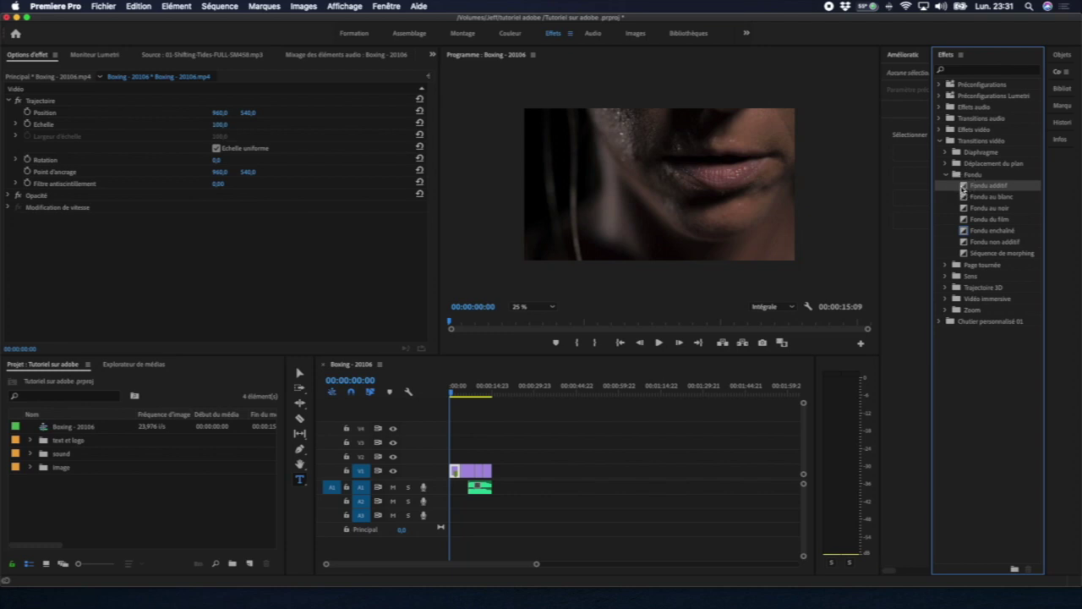
left_click_drag(962, 191, 464, 473)
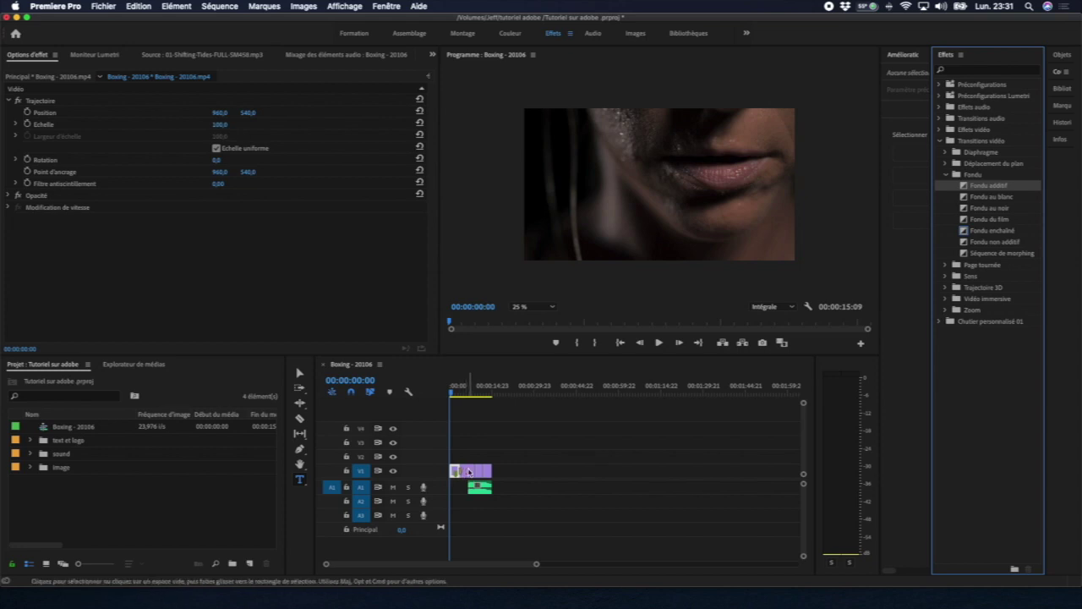
Apply the Fondu additif transition to the two remaining V1 cuts, after PLAN 2 and before the last clip
key("=")
key("=")
key("=")
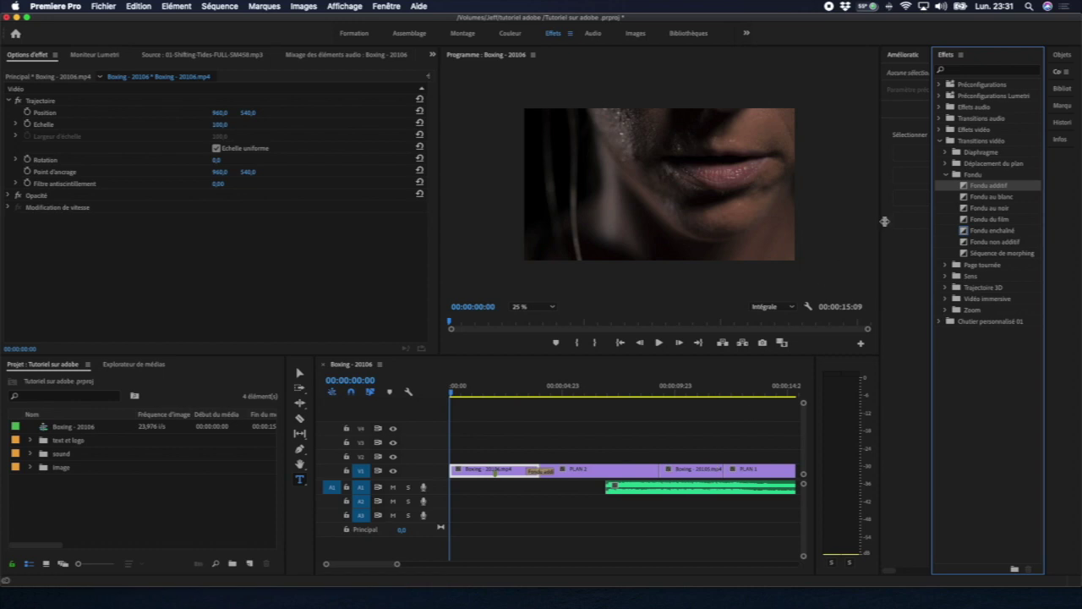
left_click_drag(963, 190, 658, 475)
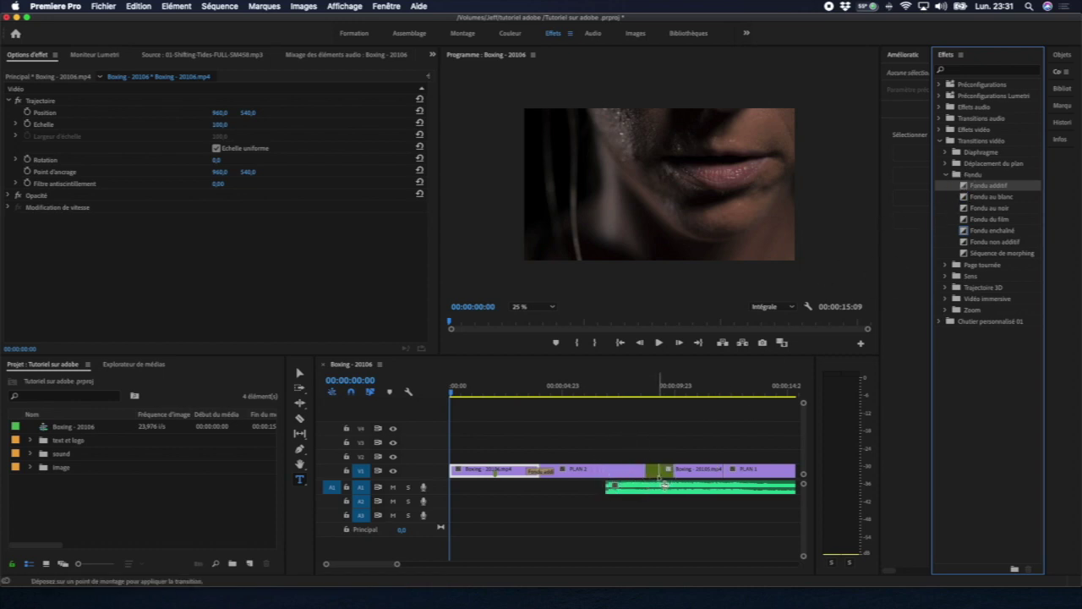
left_click_drag(397, 563, 374, 564)
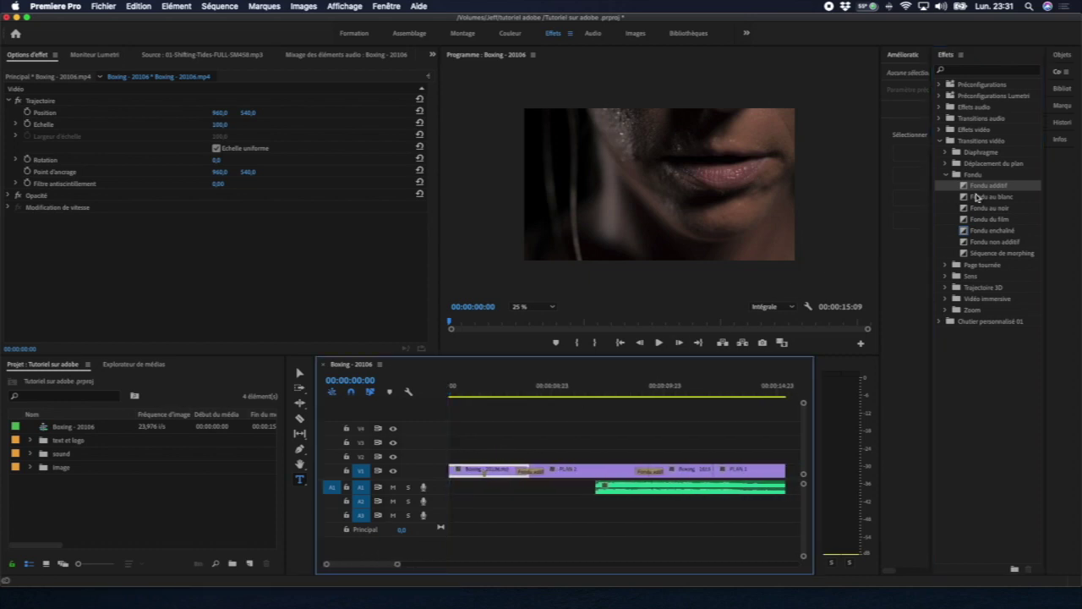
mouse_move(968, 188)
left_mouse_down()
mouse_move(836, 401)
mouse_move(711, 476)
left_mouse_up()
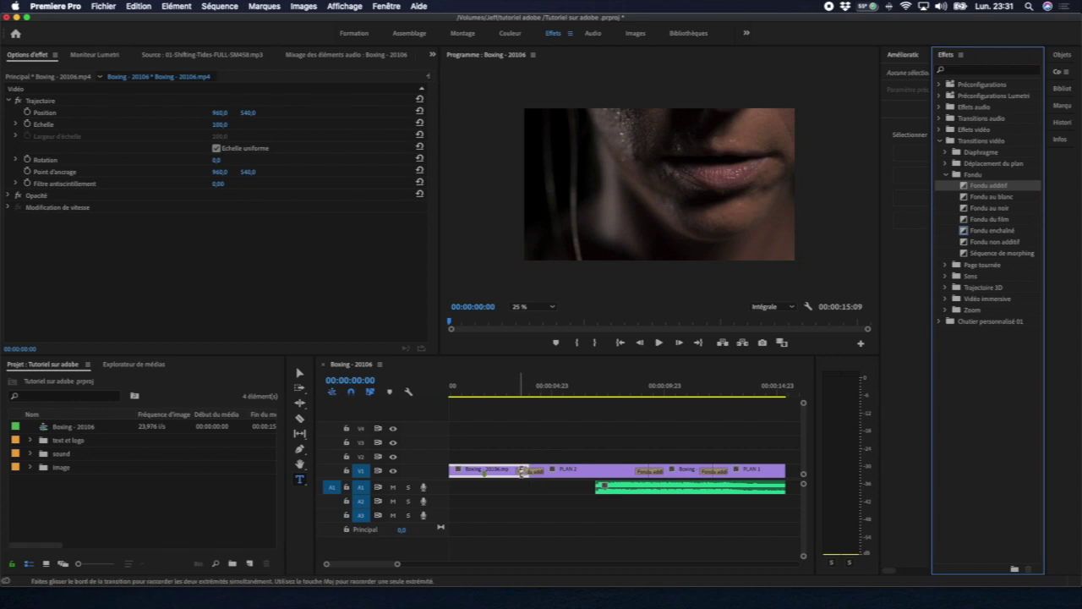
left_click(518, 472)
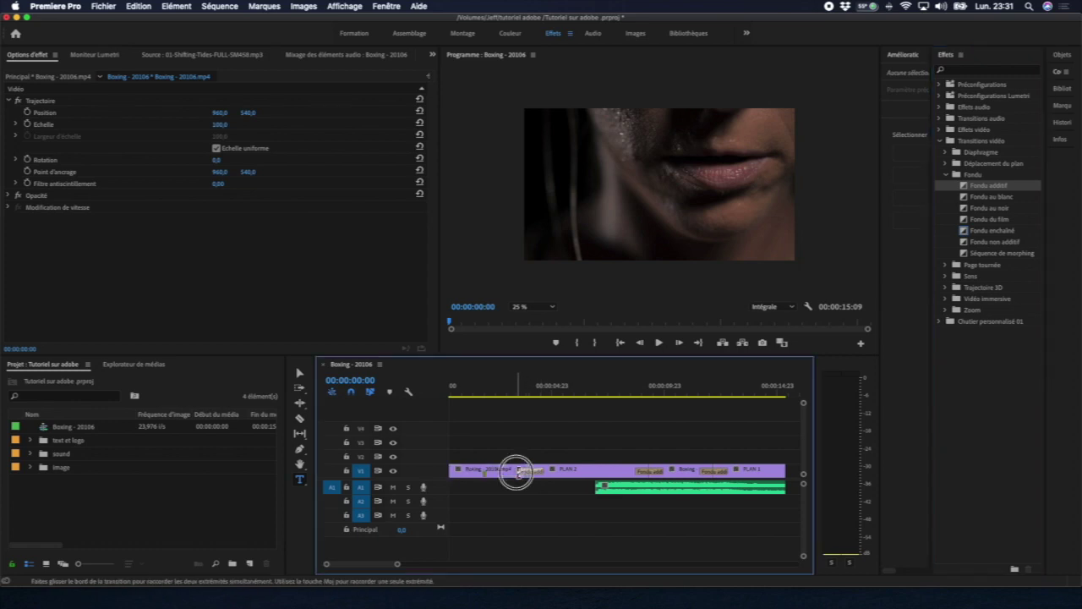
double_click(516, 472)
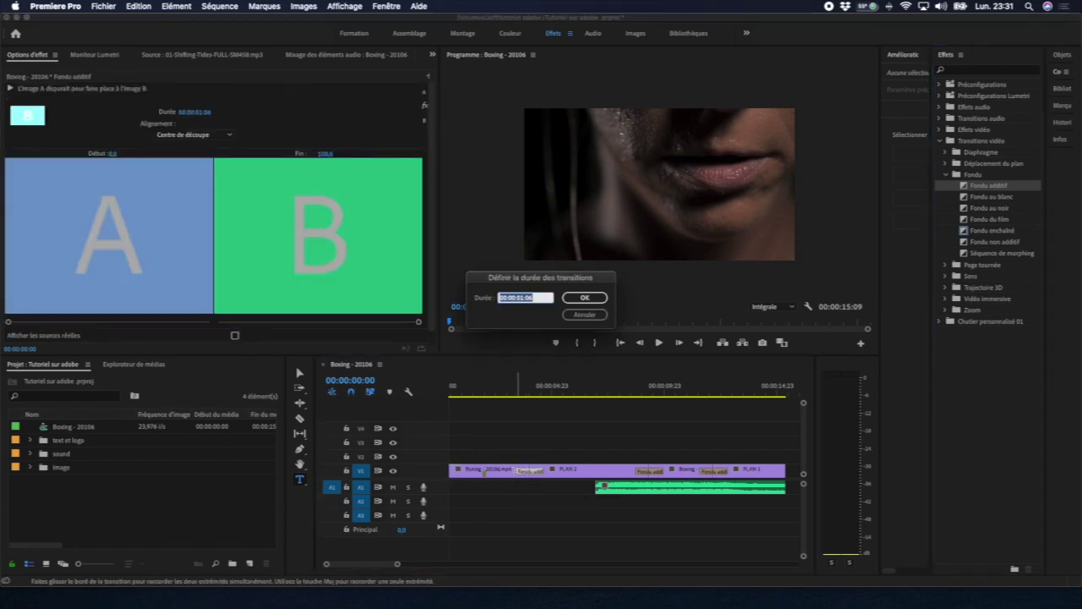
left_click(579, 314)
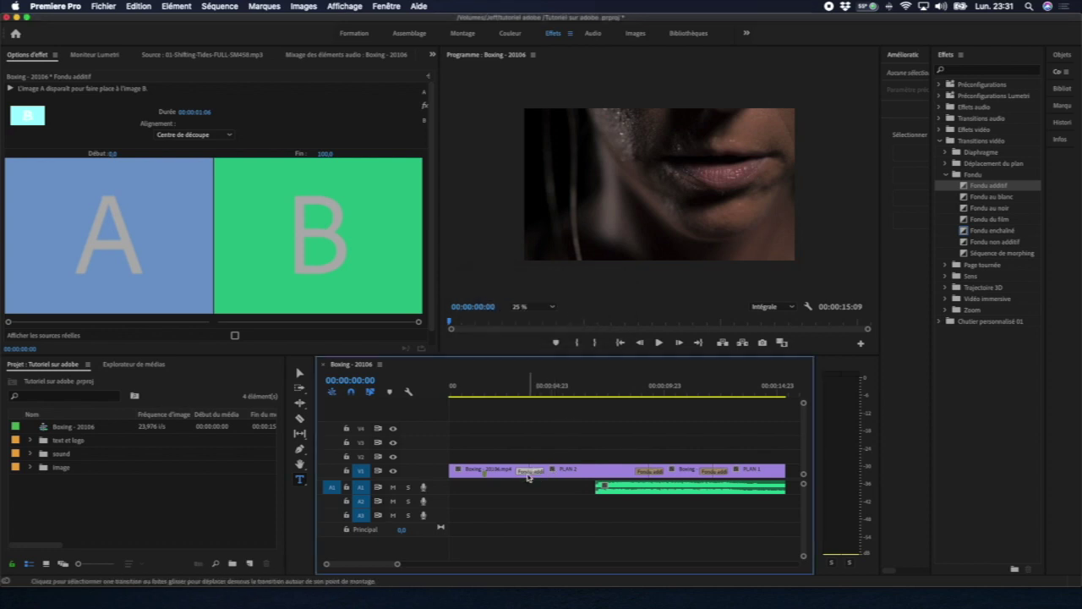
Shorten the three Fondu additif transitions on V1, the first to 00:00:00:22 and the last to 00:00:00:14
mouse_move(520, 471)
left_mouse_down()
mouse_move(499, 471)
mouse_move(520, 471)
left_mouse_up()
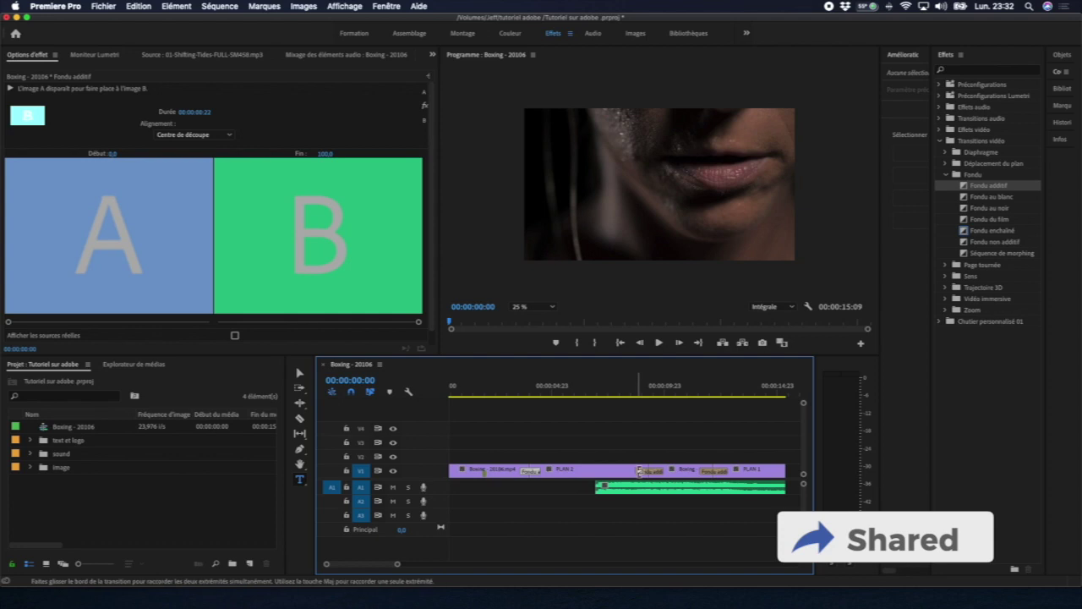
left_click_drag(631, 470, 712, 472)
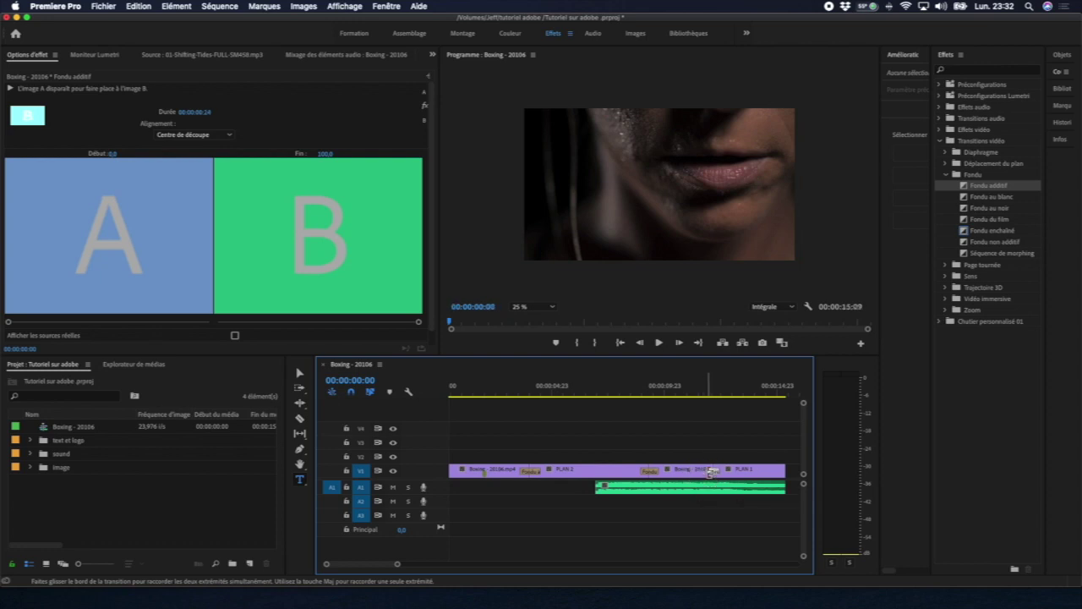
key("super+z")
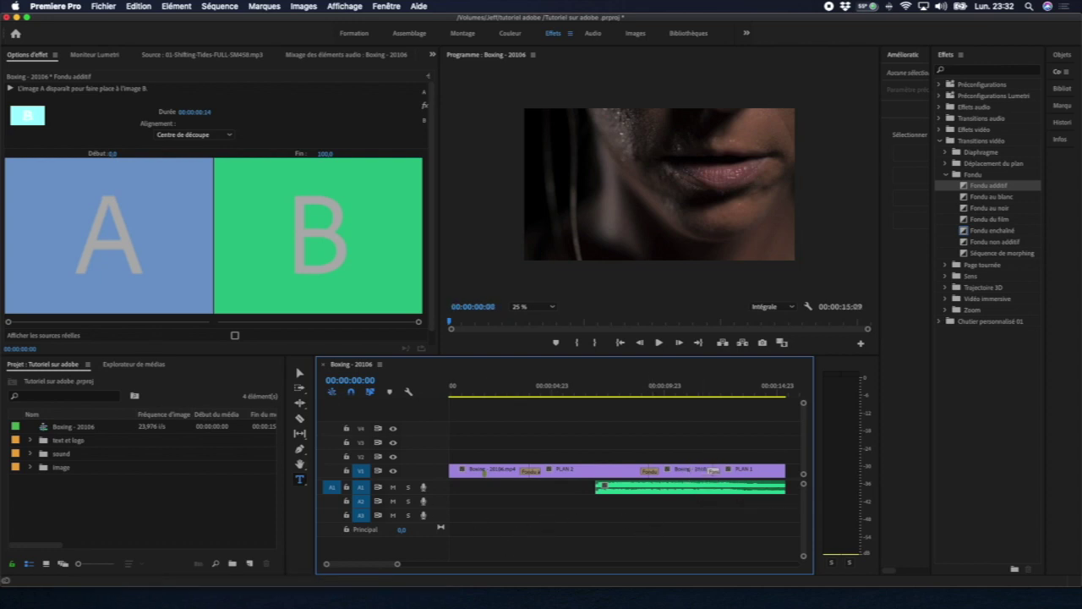
Play the Boxing sequence from its start in the Montage workspace to review the transitions
left_click(680, 486)
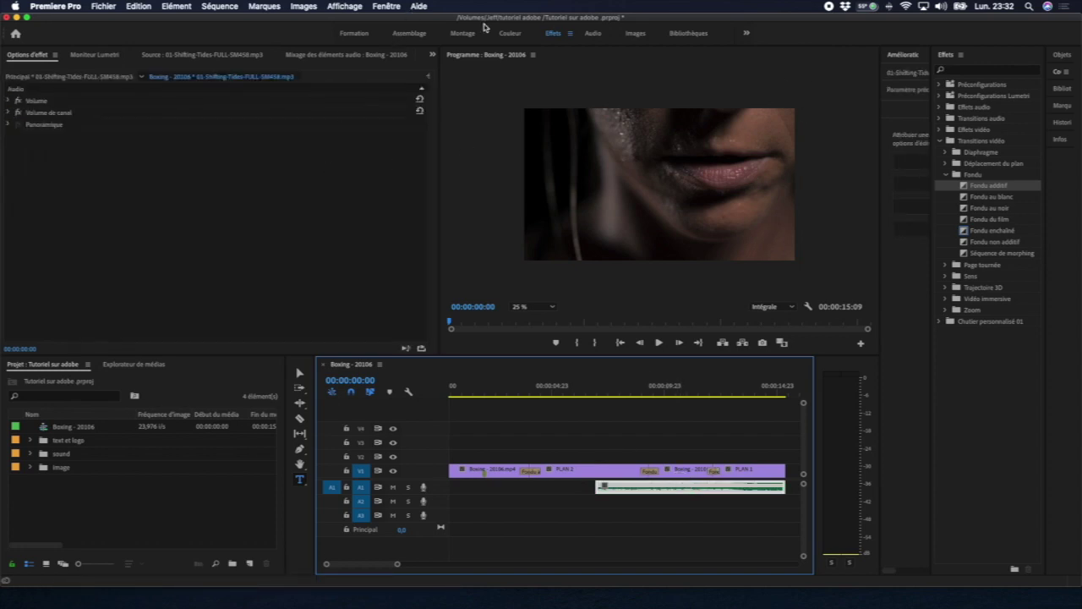
left_click(457, 35)
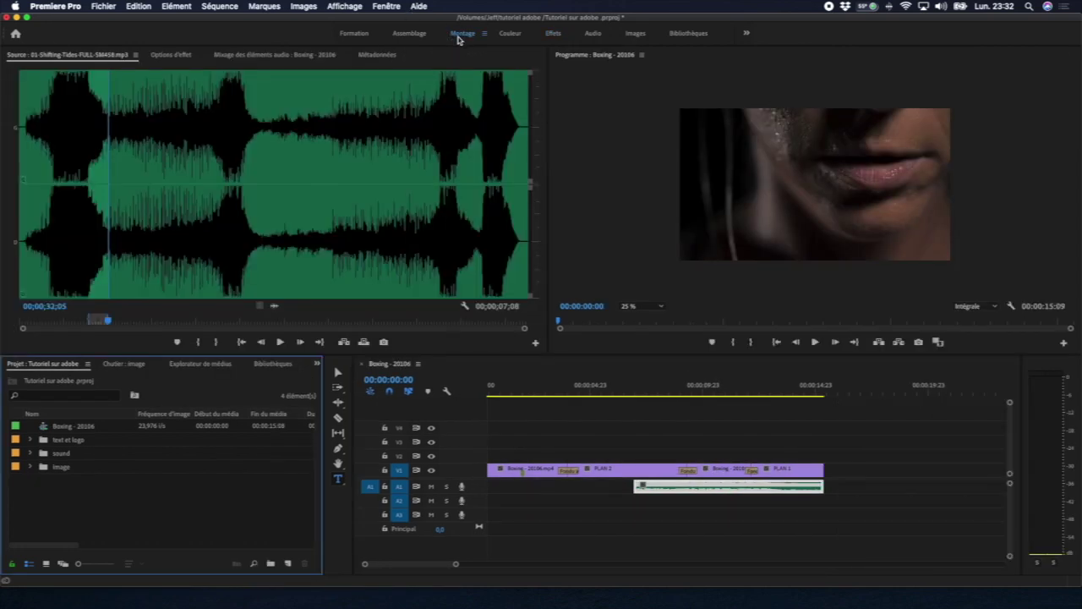
left_click(488, 390)
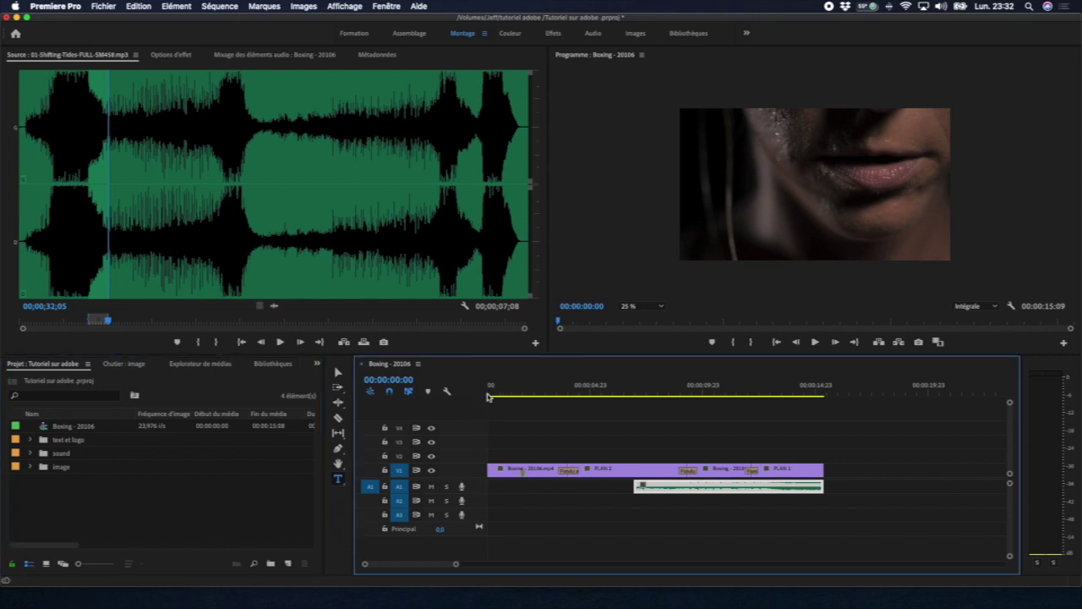
key("minus")
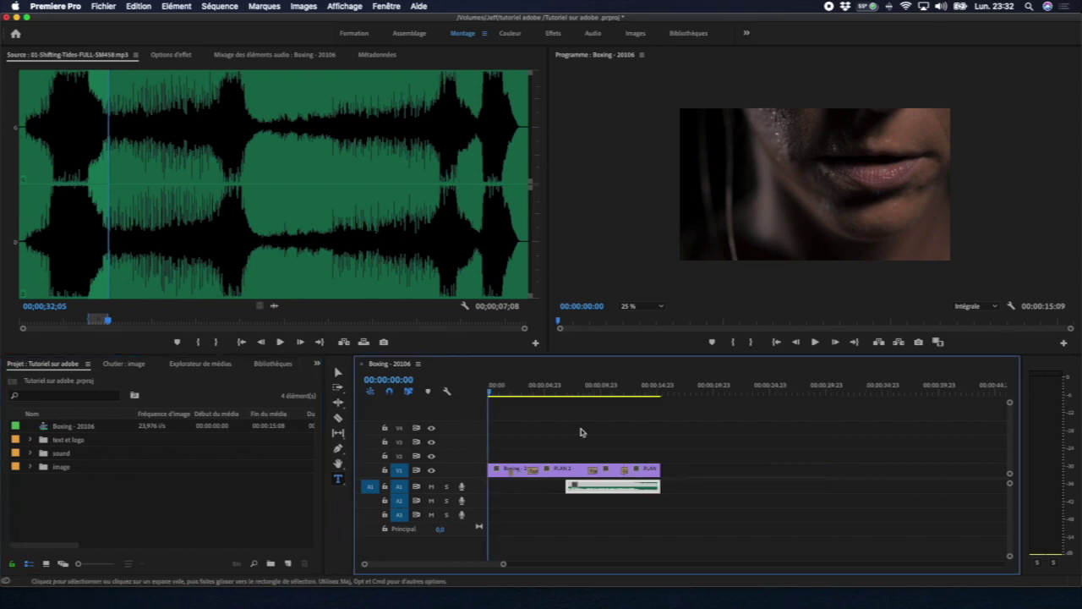
key("space")
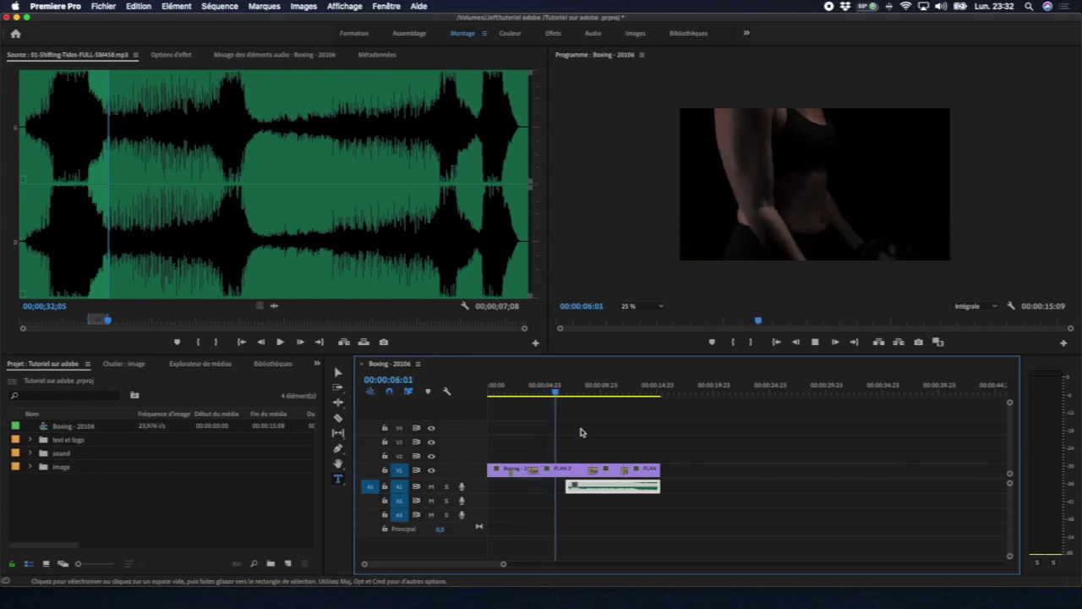
Continue reviewing the Boxing sequence, pausing playback at 00:00:07:19 and stopping it at 00:00:13:00
key("space")
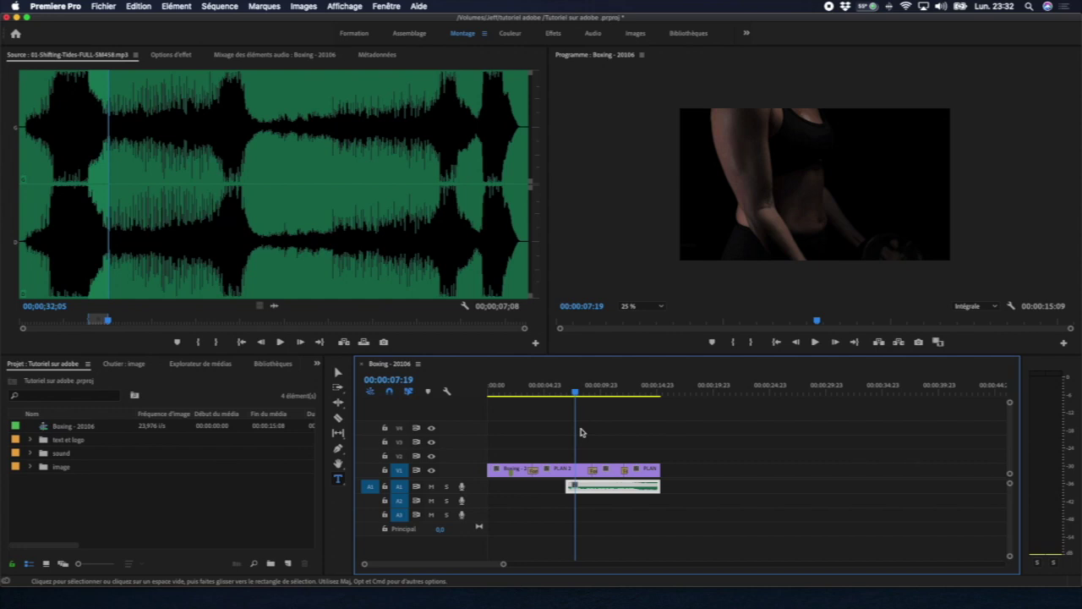
key("space")
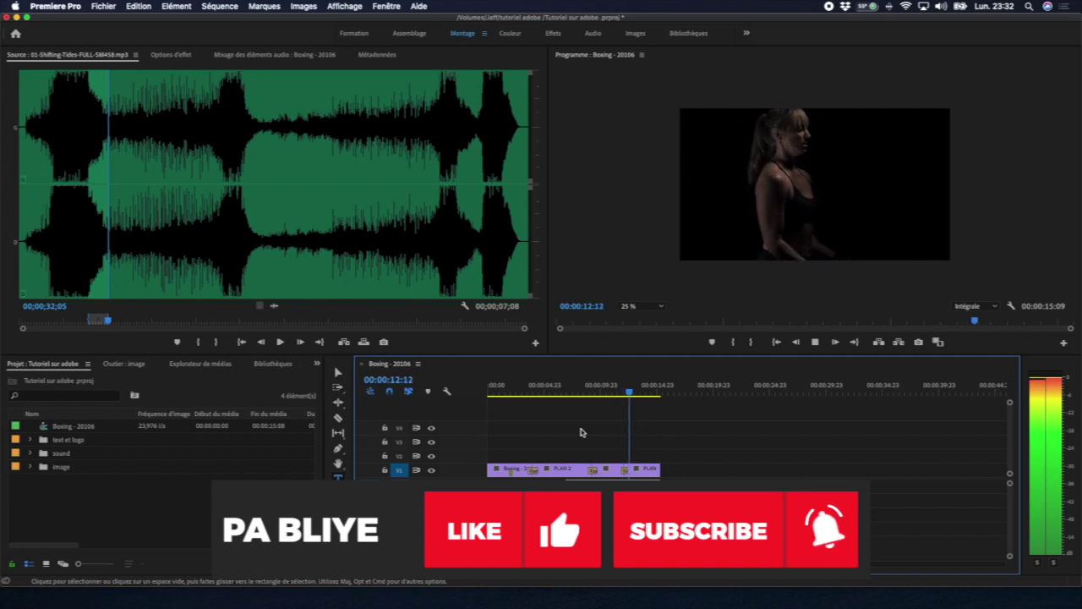
key("space")
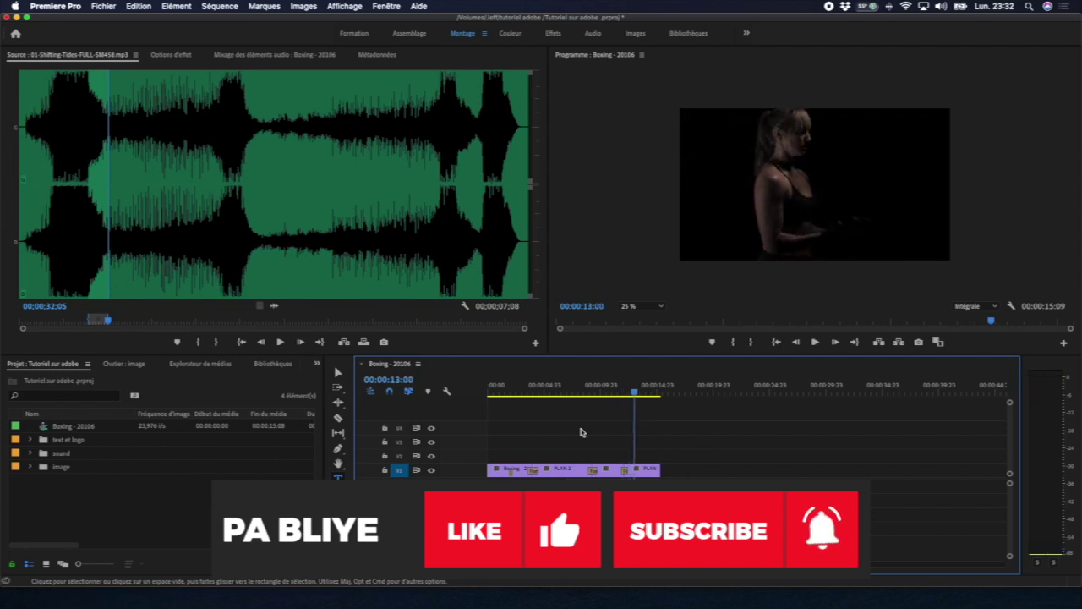
Place the audio of the marked 01-Shifting-Tides-FULL-SM458.mp3 range on A1 at 00:00:00:00, ahead of the existing audio clip
left_click(635, 394)
left_click_drag(635, 394, 477, 413)
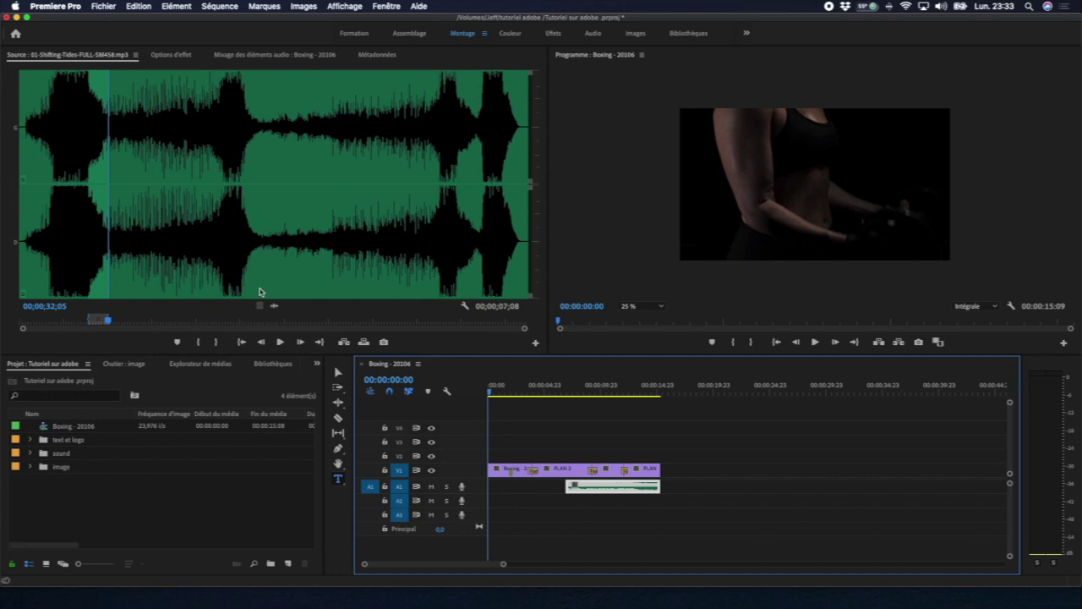
left_click_drag(272, 304, 491, 484)
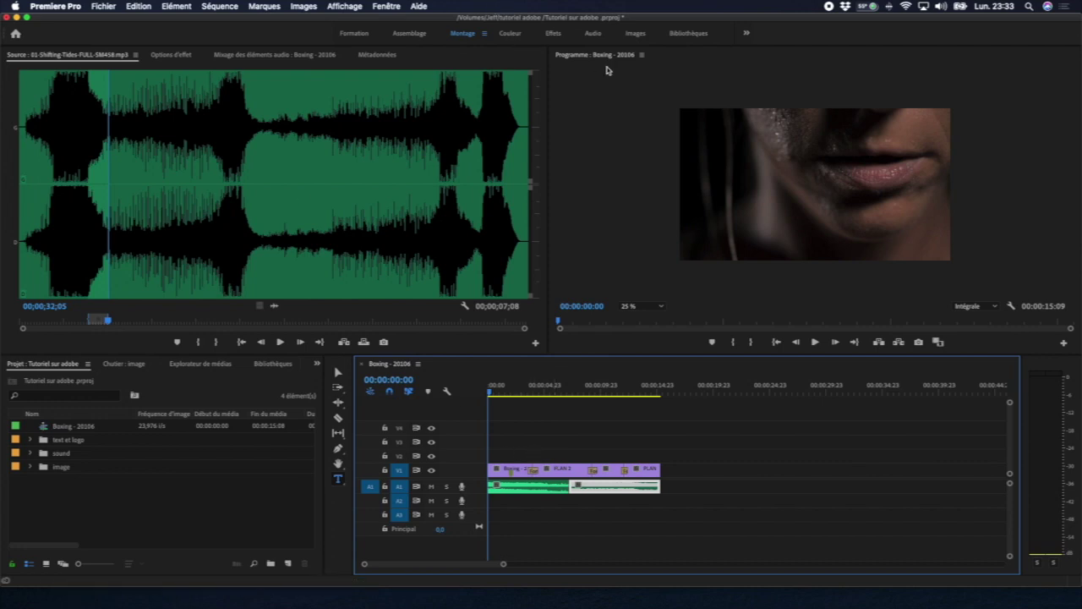
Switch to the Effets workspace and look through the Fondu and Déplacement du plan groups of Transitions vidéo
left_click(556, 38)
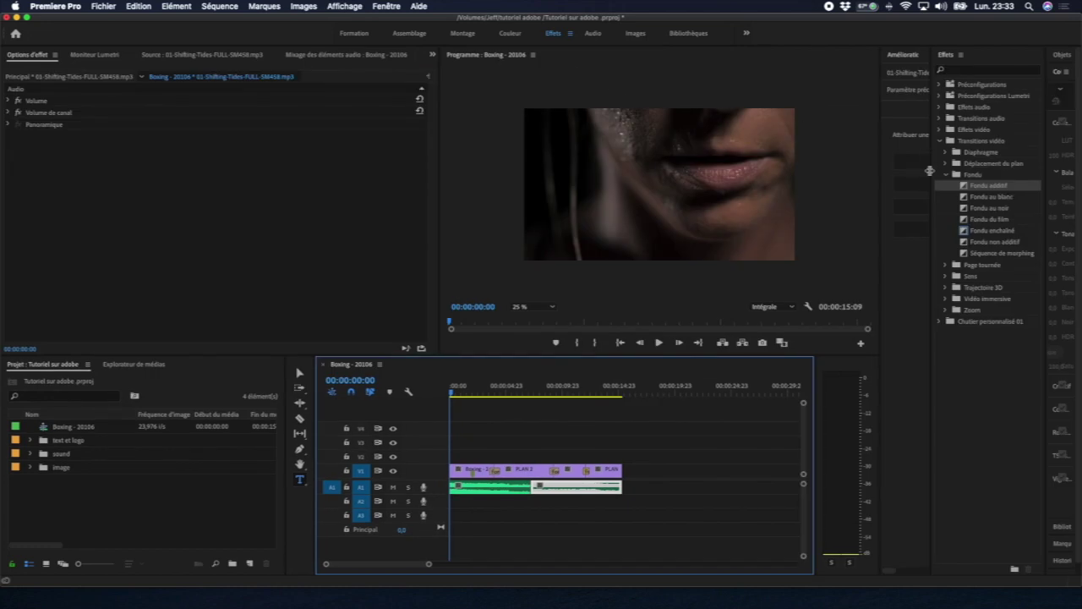
left_click(946, 175)
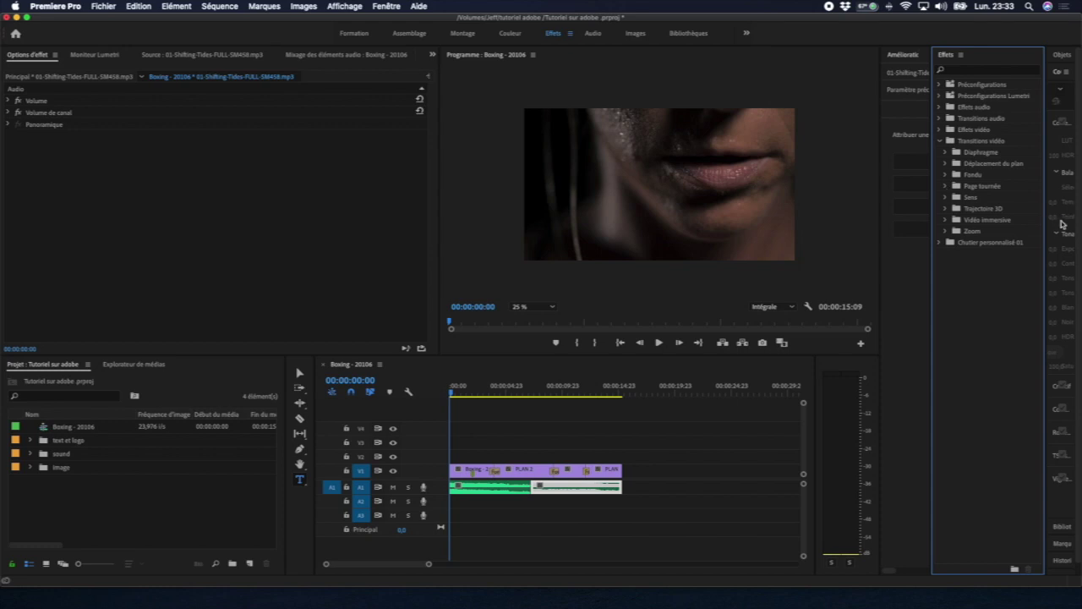
left_click(961, 188)
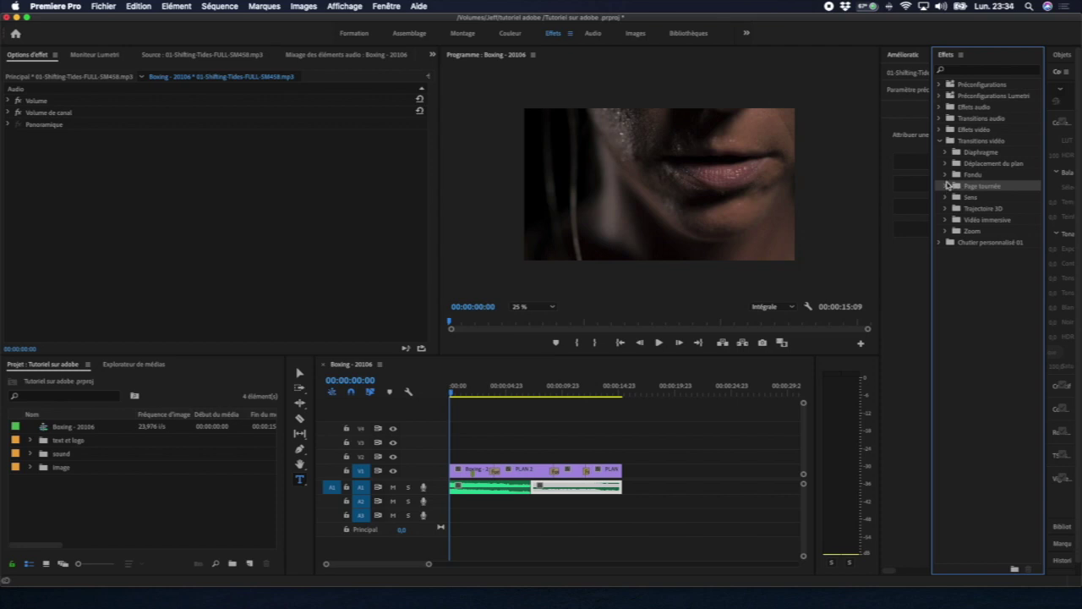
left_click(946, 174)
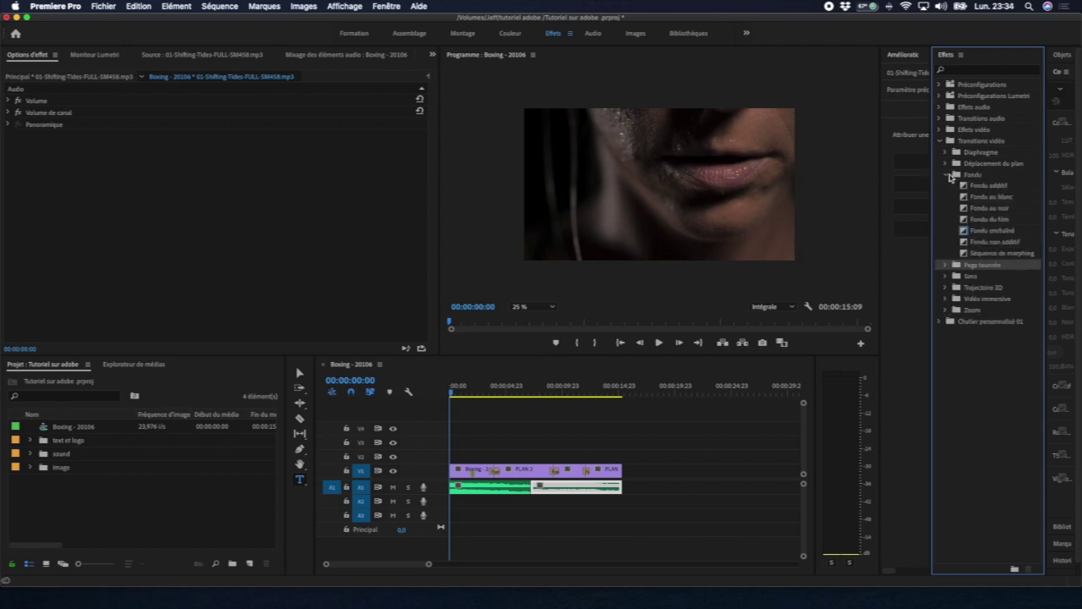
left_click(947, 174)
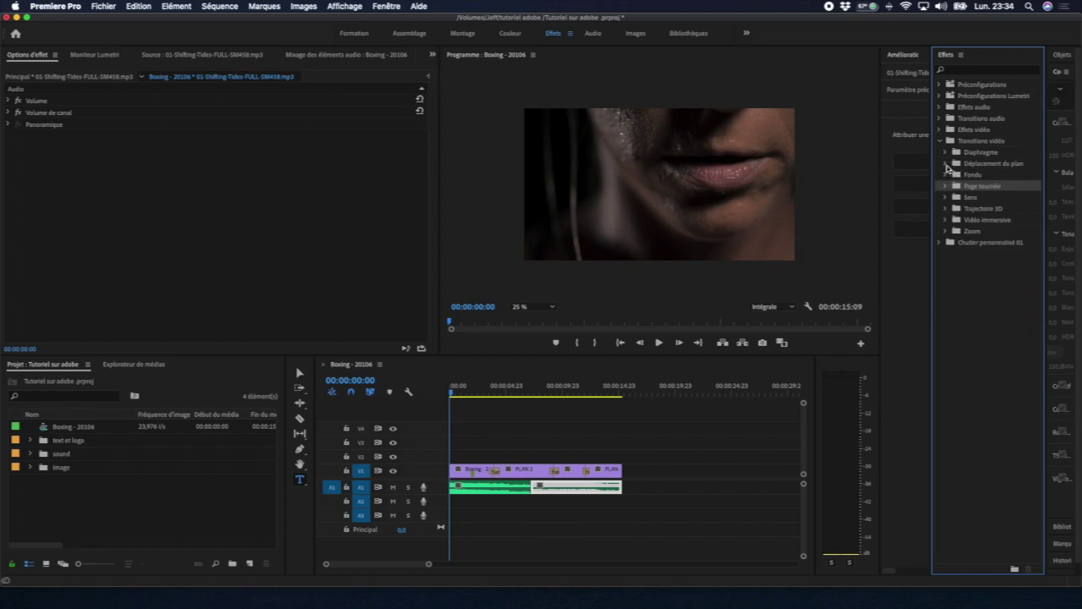
left_click(946, 166)
left_click(946, 166)
Deselect the audio clip on A1
left_click(472, 507)
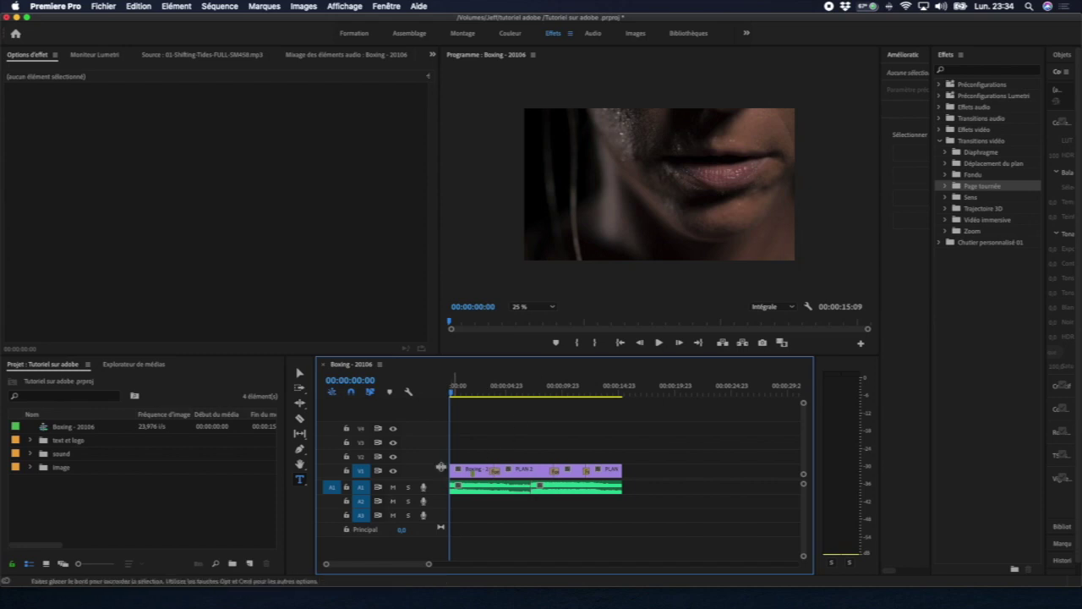
left_click(533, 504)
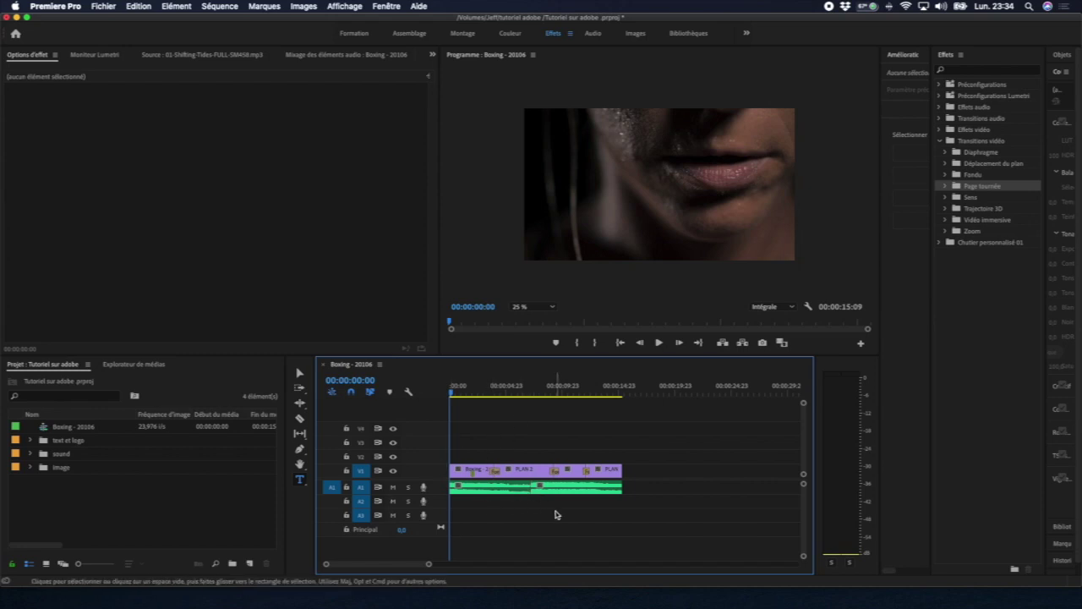
left_click_drag(556, 510, 512, 505)
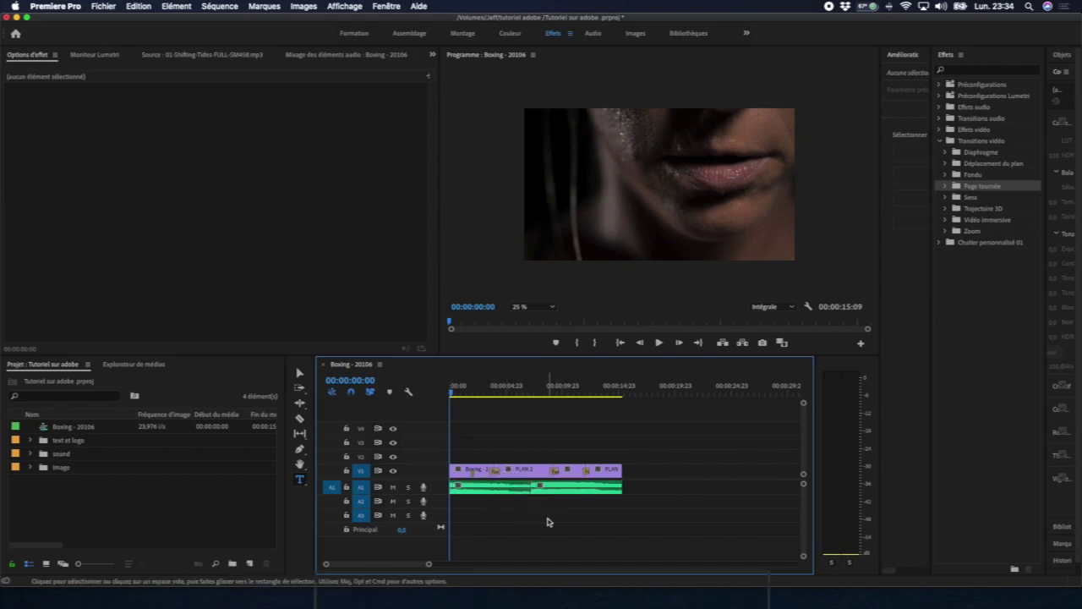
Examine the crossfades in the Fondu croisé group of Transitions audio
left_click(940, 143)
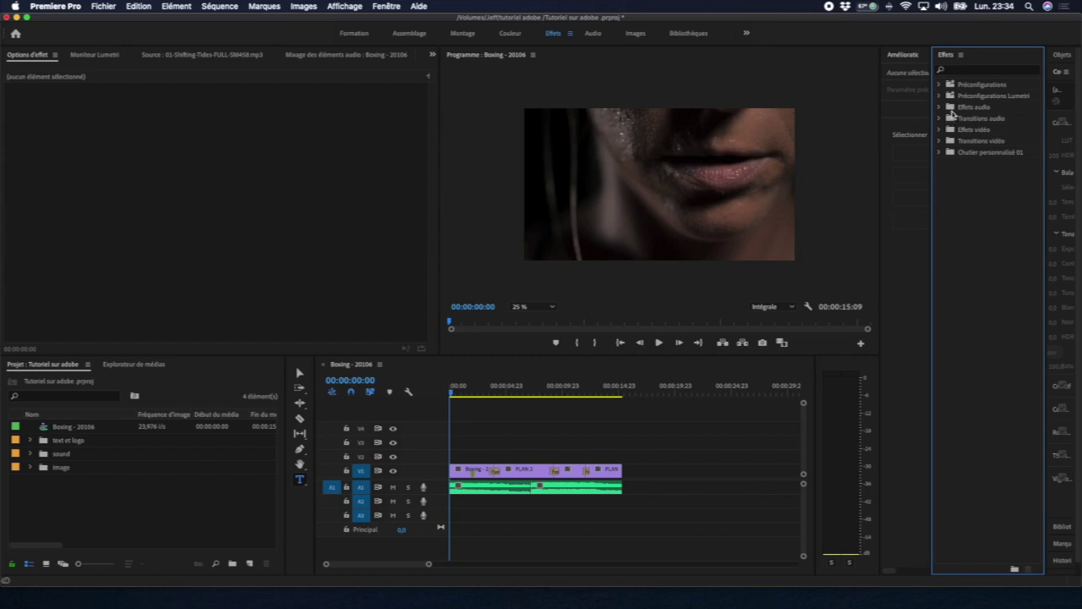
left_click(943, 120)
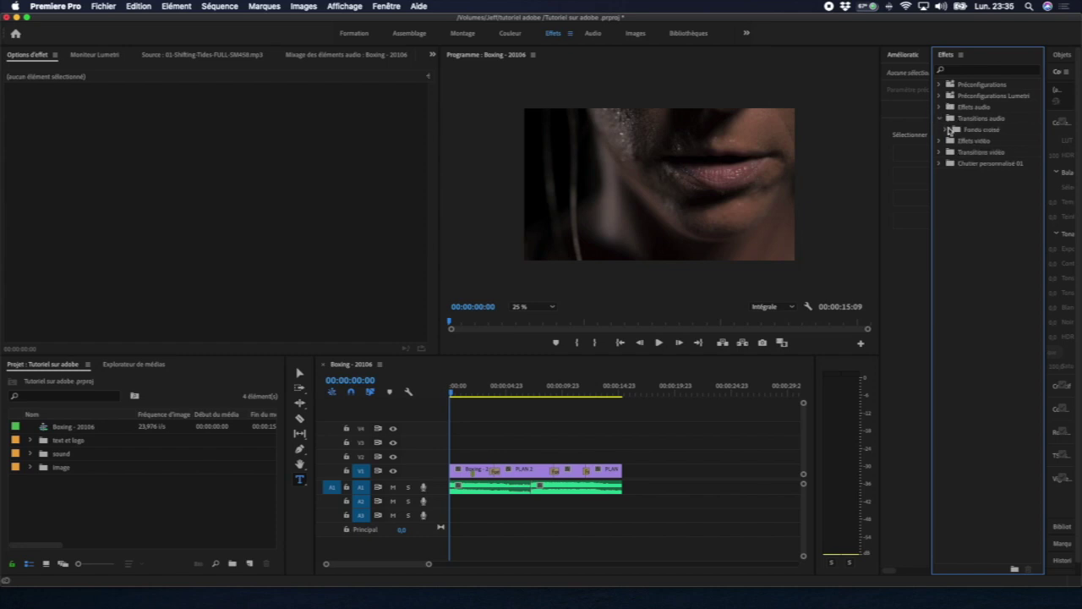
left_click(946, 130)
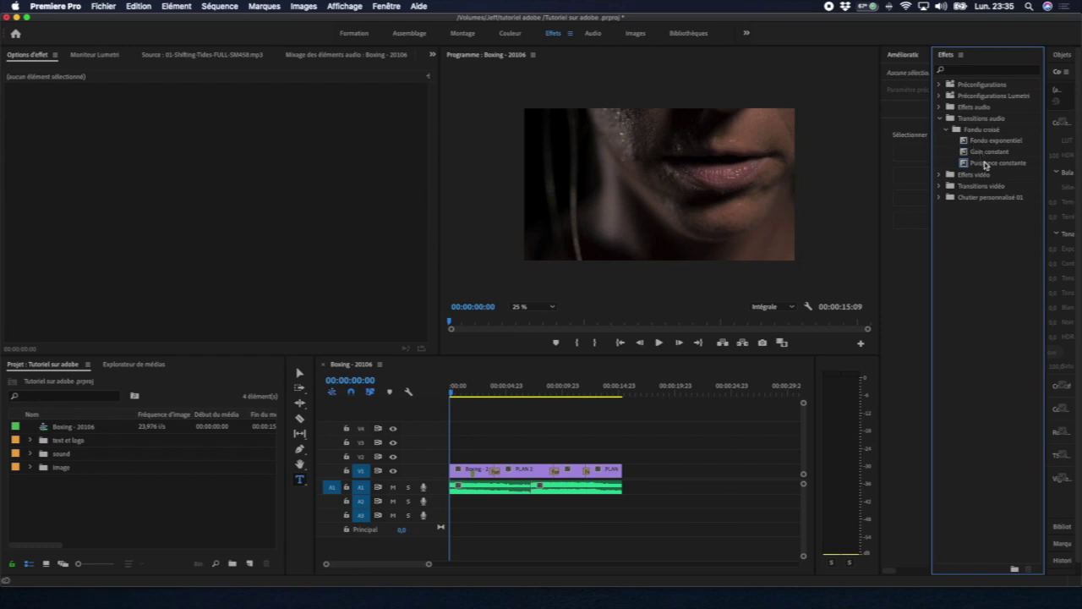
left_click(983, 154)
left_click(986, 163)
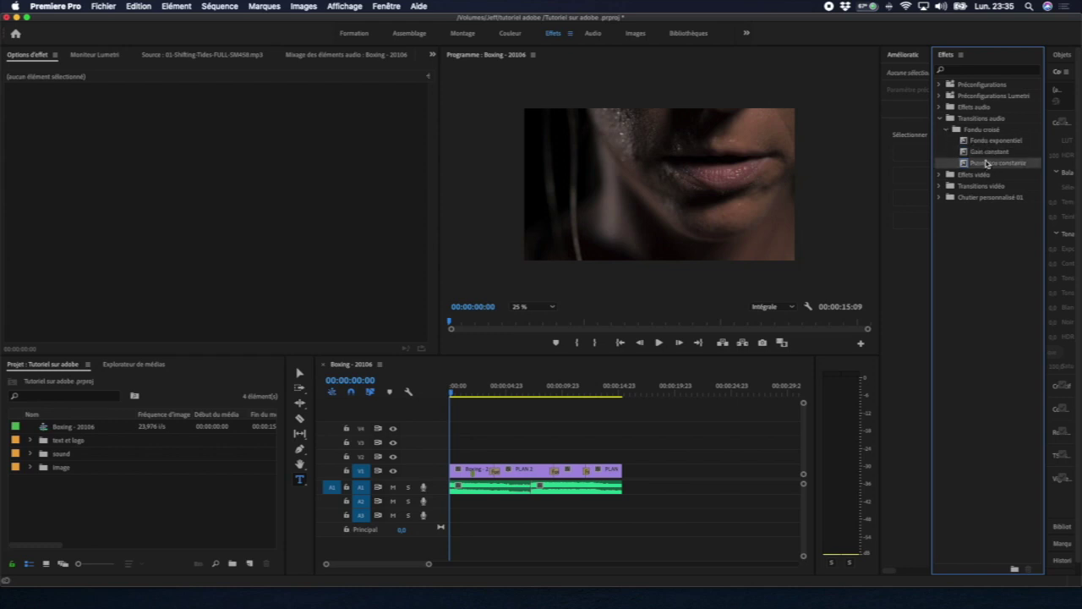
left_click(947, 131)
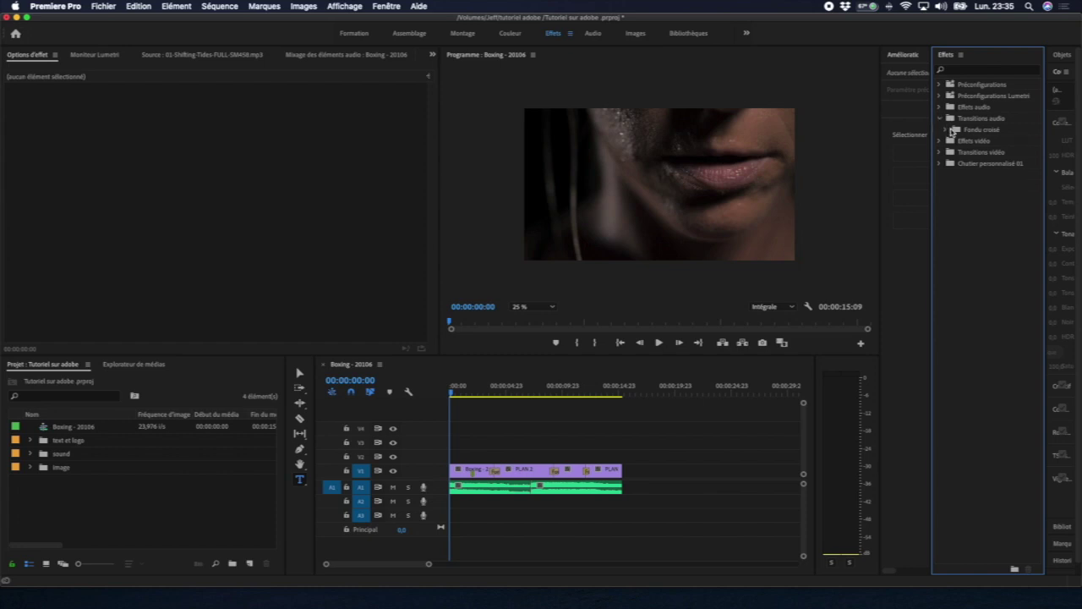
left_click(955, 120)
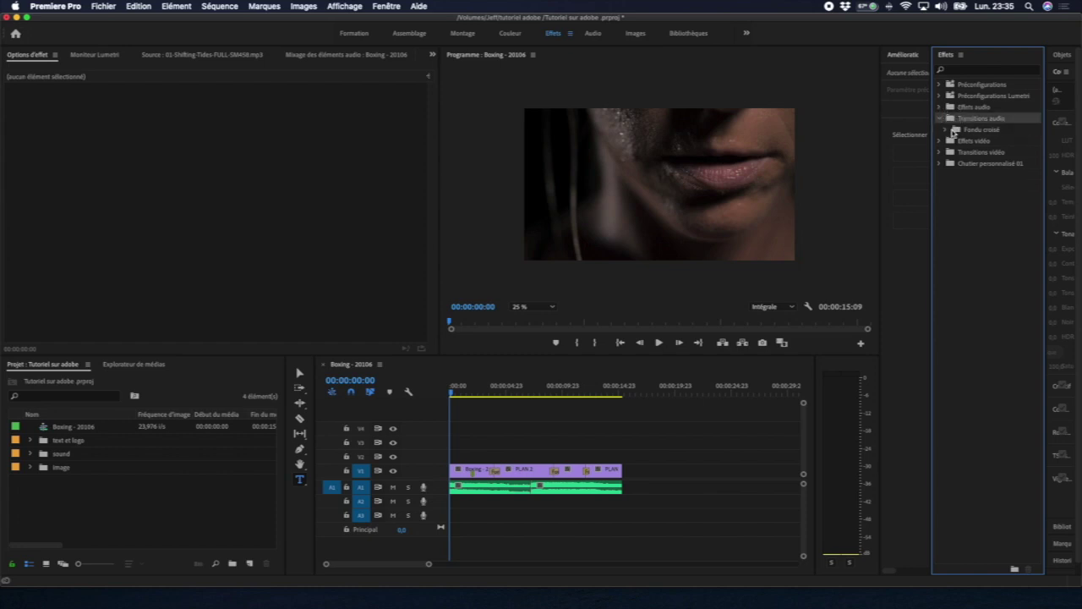
Apply the Puissance constante transition from Fondu croisé to the cut between the two audio clips on A1
left_click(947, 131)
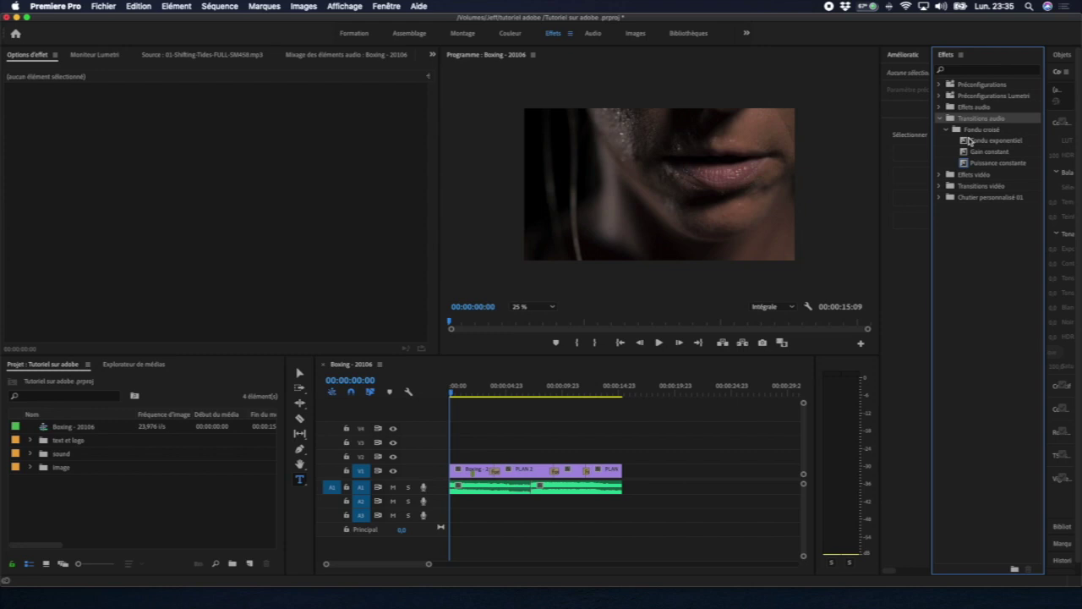
left_click(971, 142)
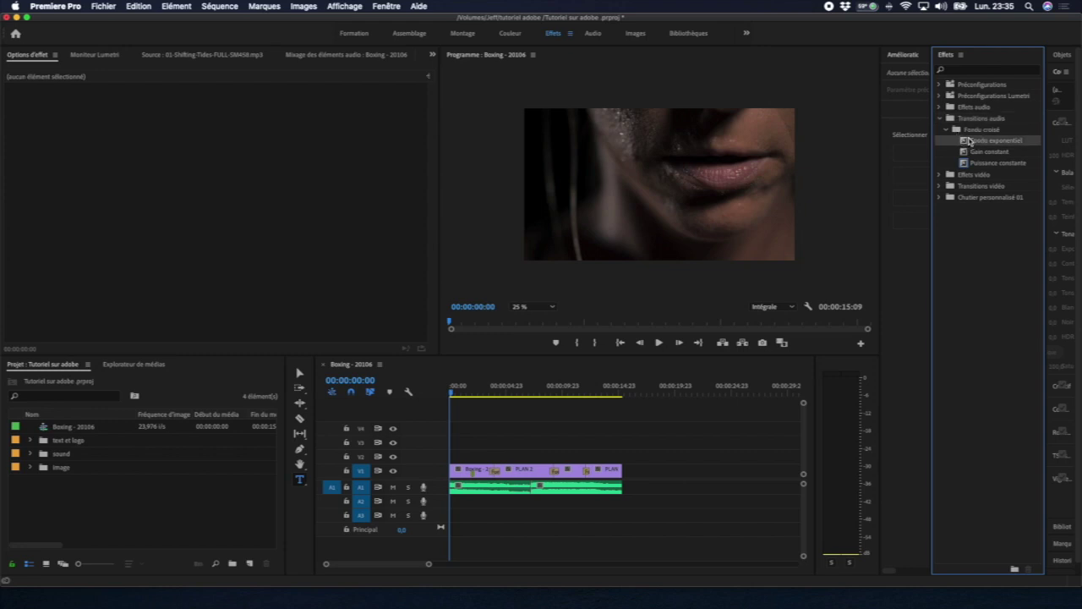
left_click(976, 151)
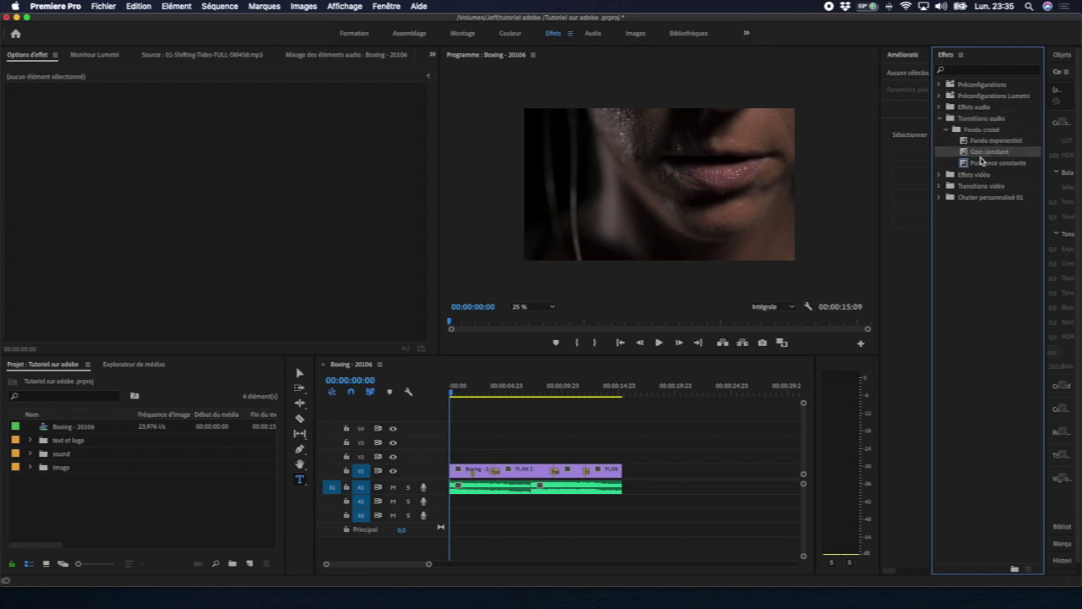
left_click(985, 165)
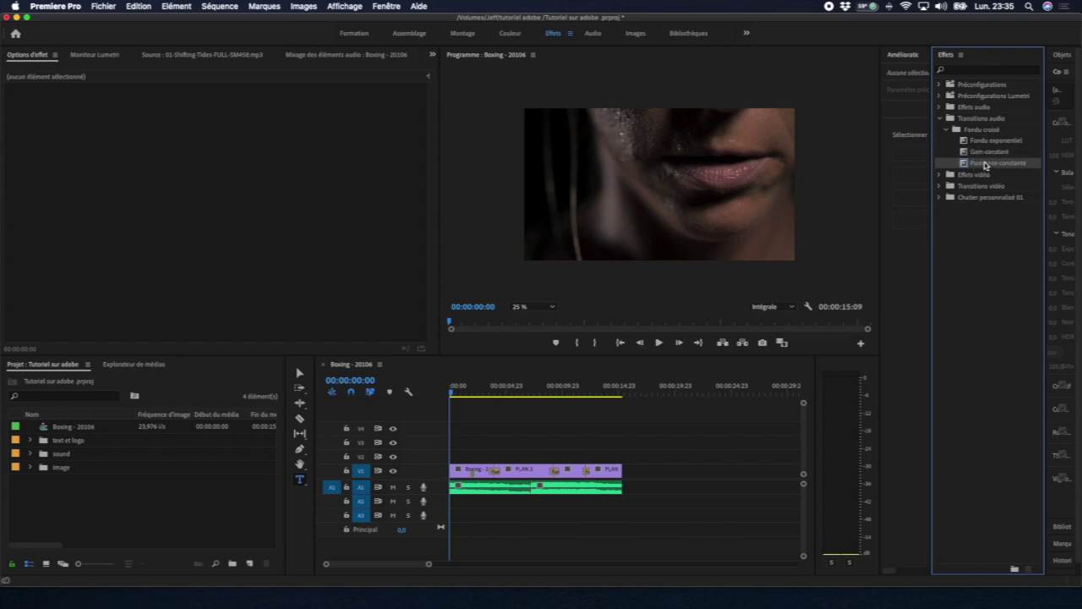
left_click_drag(985, 165, 531, 488)
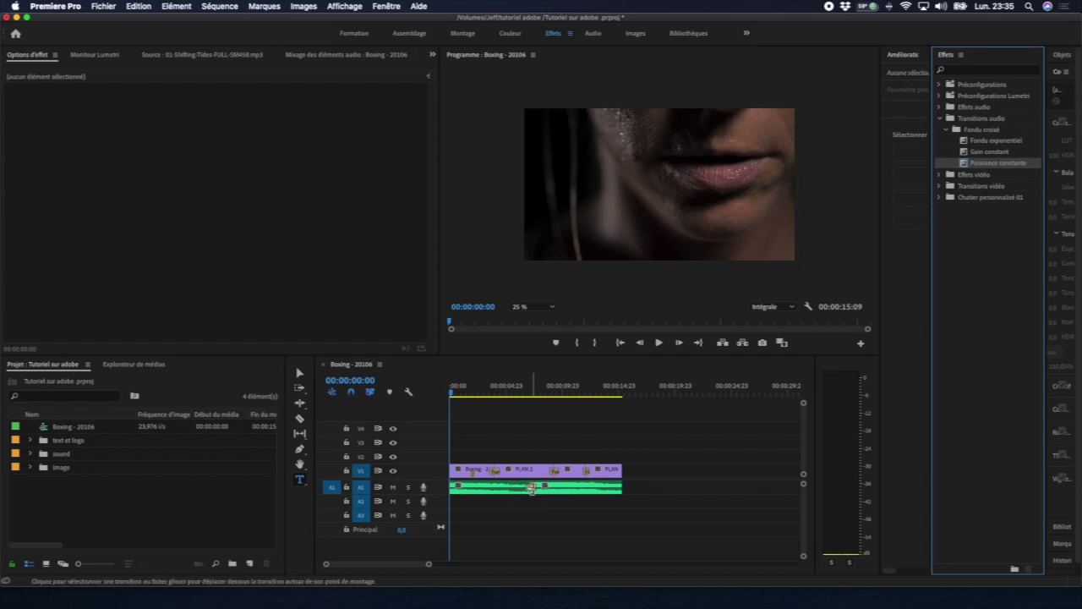
Lengthen the Puissance constante transition on A1 to 00:00:01:16, keeping it centred on the cut
key("equal")
key("equal")
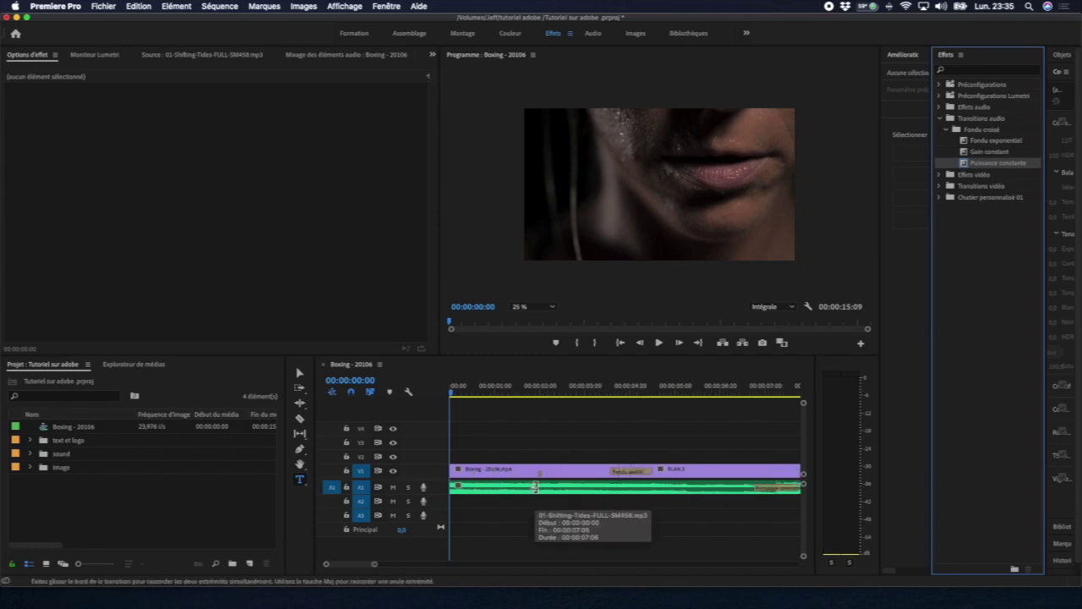
left_click_drag(363, 563, 367, 570)
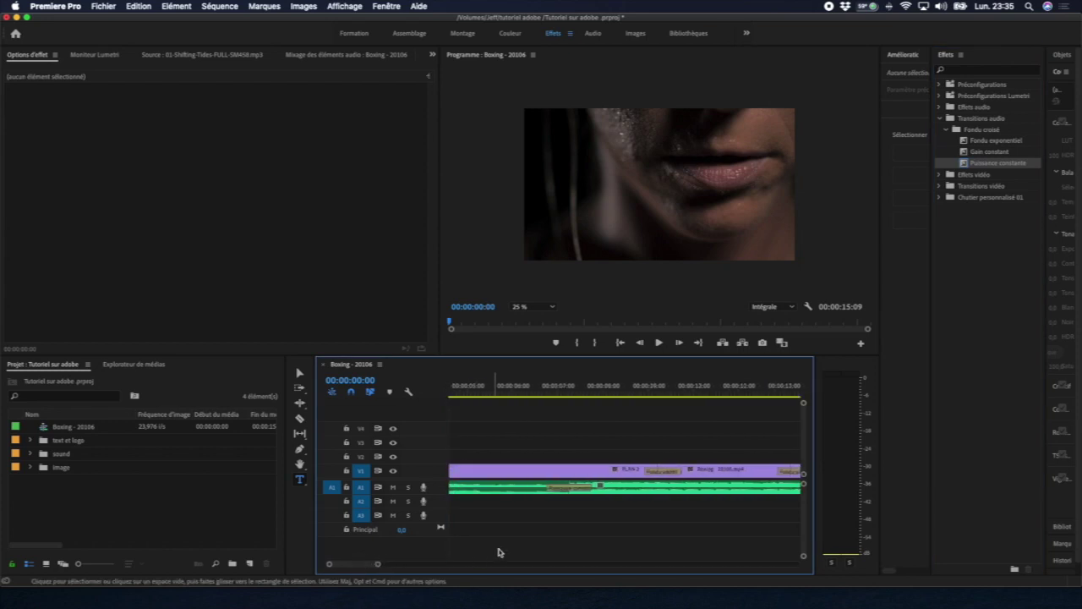
left_click_drag(597, 487, 602, 487)
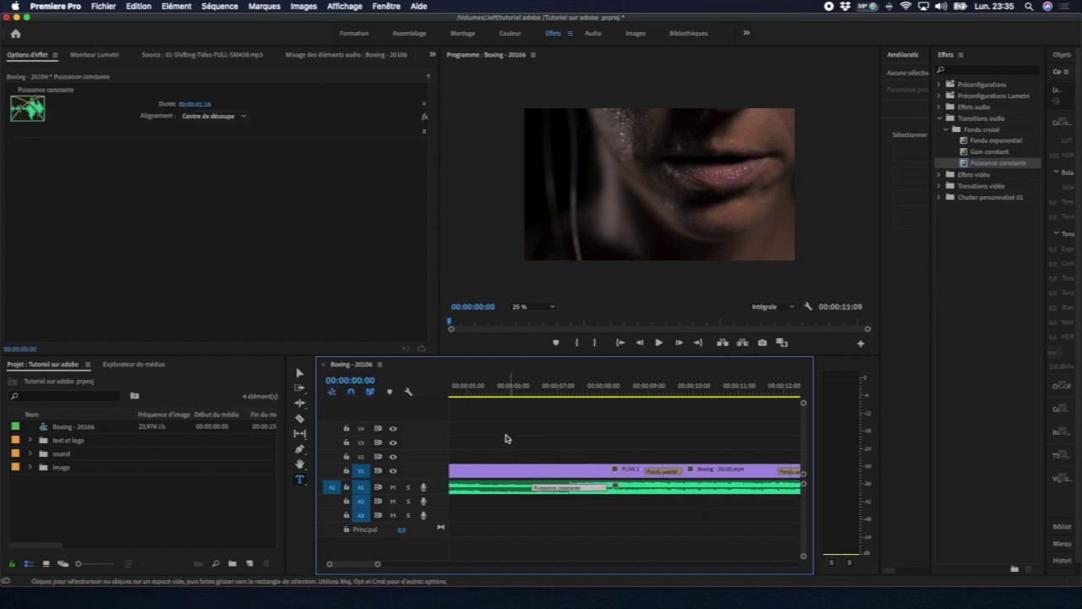
Play the sequence from 00:00:04:15 to 00:00:07:19 to listen to the Puissance constante crossfade
left_click(455, 394)
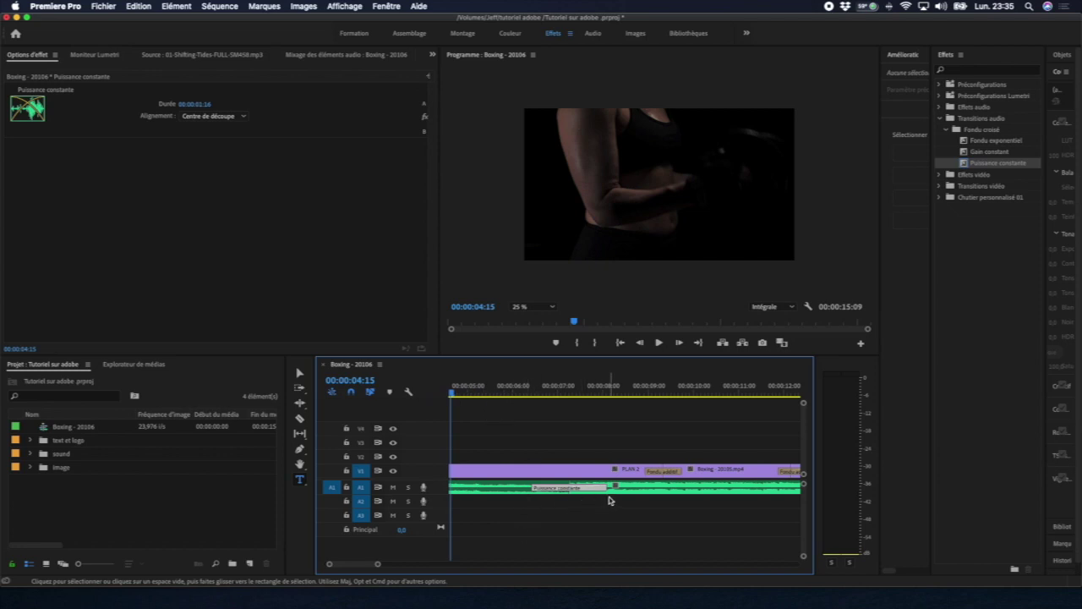
key("space")
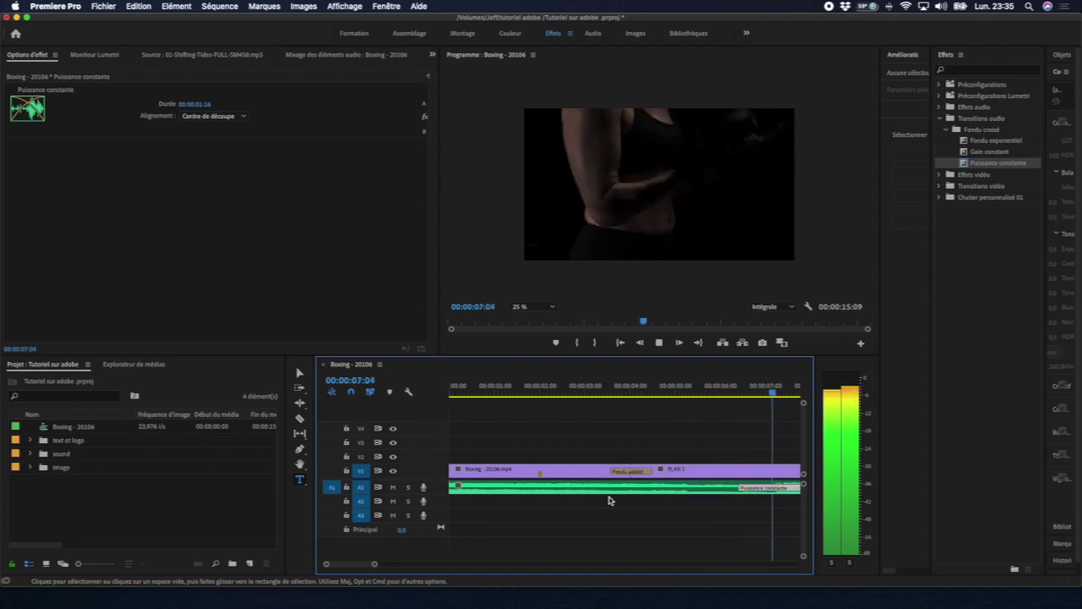
key("space")
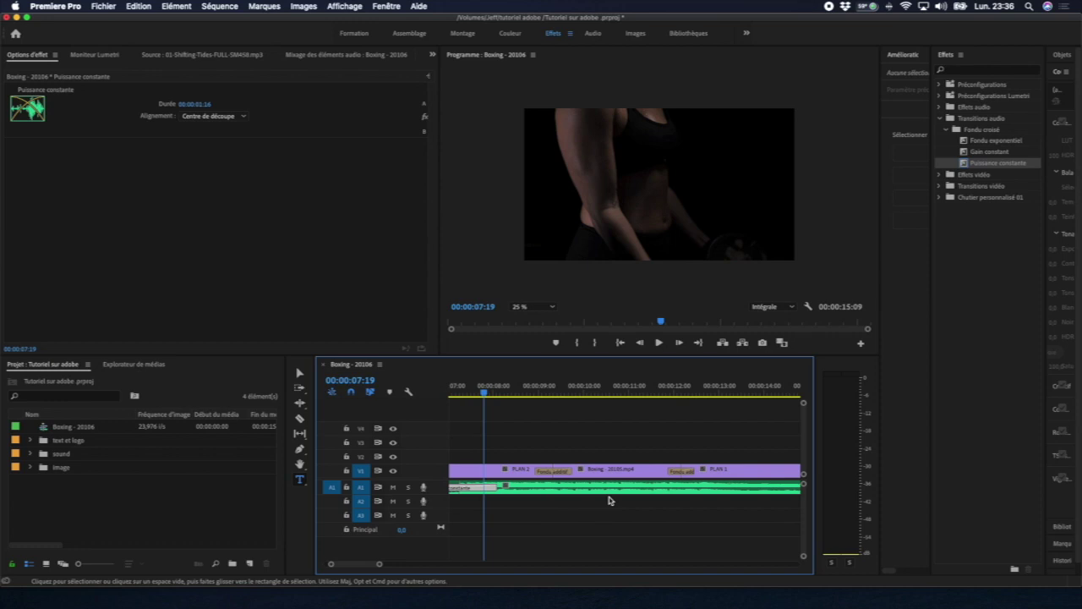
Show the whole Boxing sequence in the timeline with reduced video track height and scrub through it from the start past its end
key("super+minus")
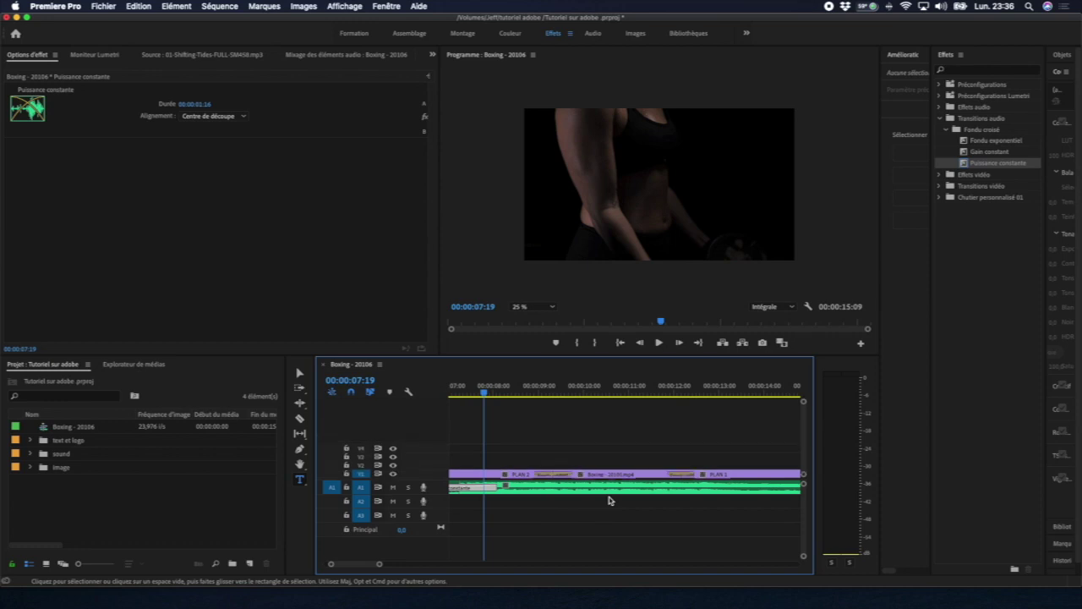
key("minus")
key("minus")
key("minus")
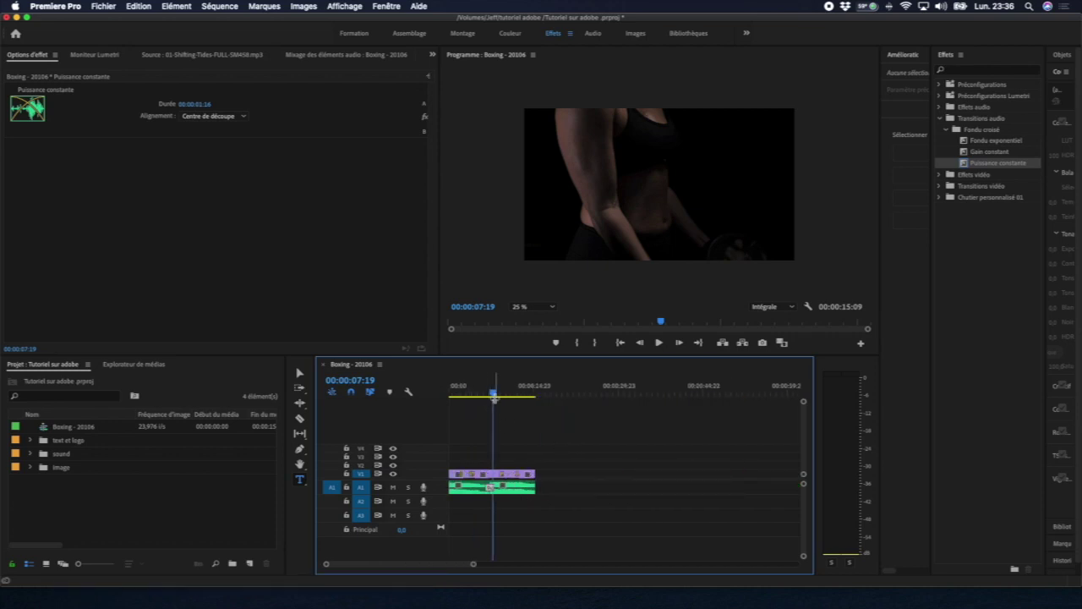
left_click(493, 393)
left_click_drag(493, 394, 442, 421)
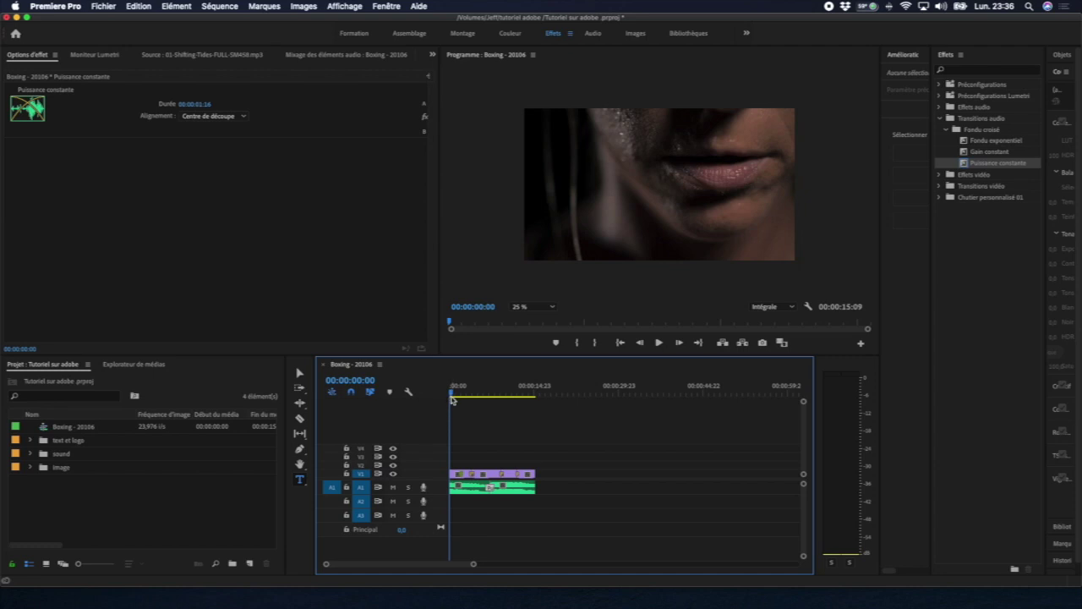
left_click_drag(452, 398, 481, 420)
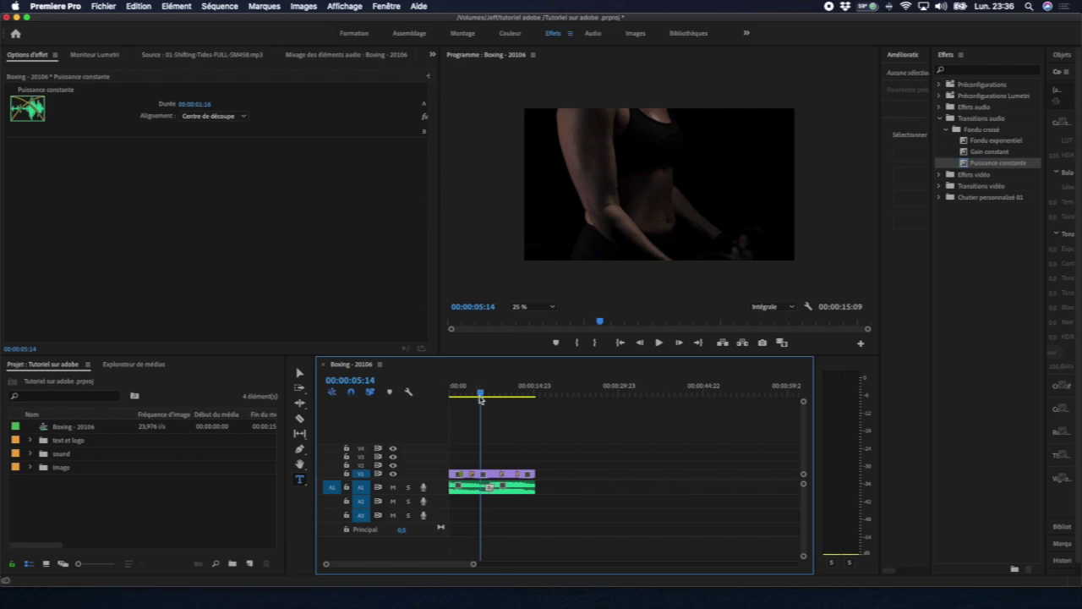
left_click_drag(478, 394, 544, 419)
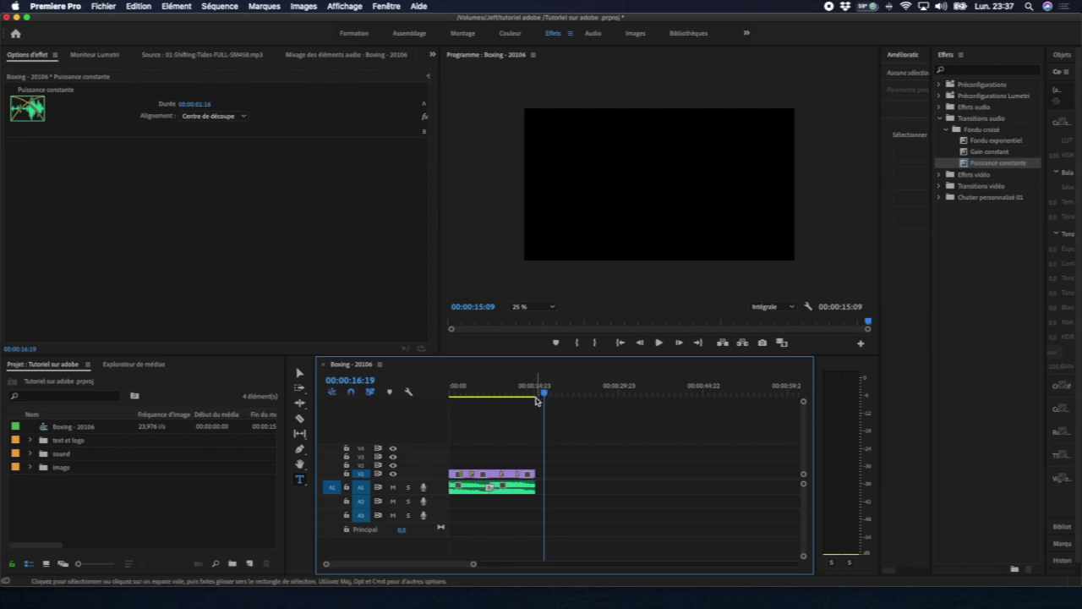
key("space")
key("space")
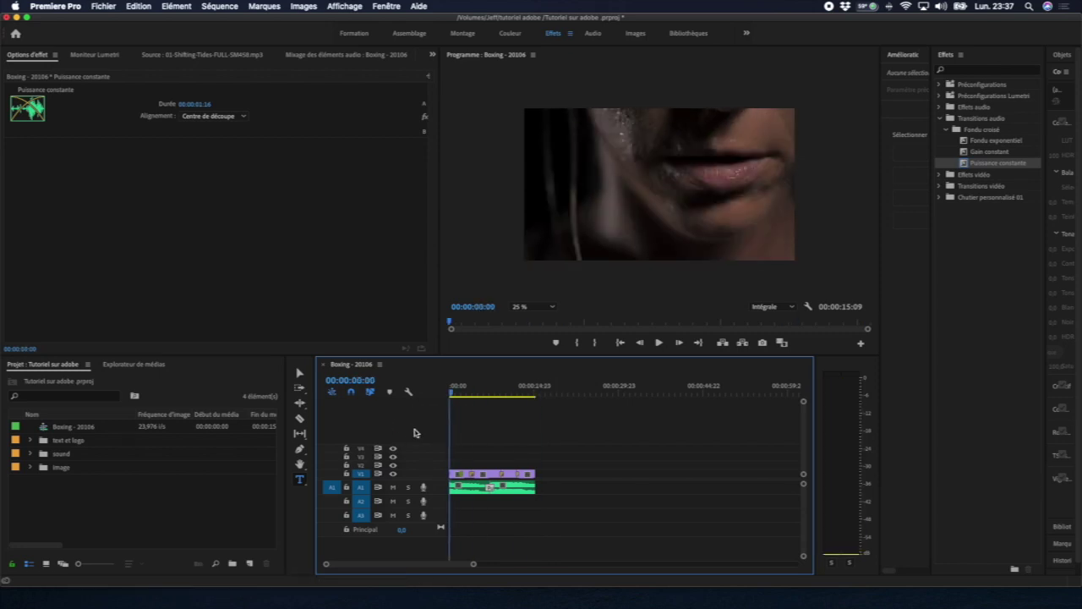
Collapse the Transitions audio group and scrub the sequence from its start to 00:00:15:12
left_click(947, 130)
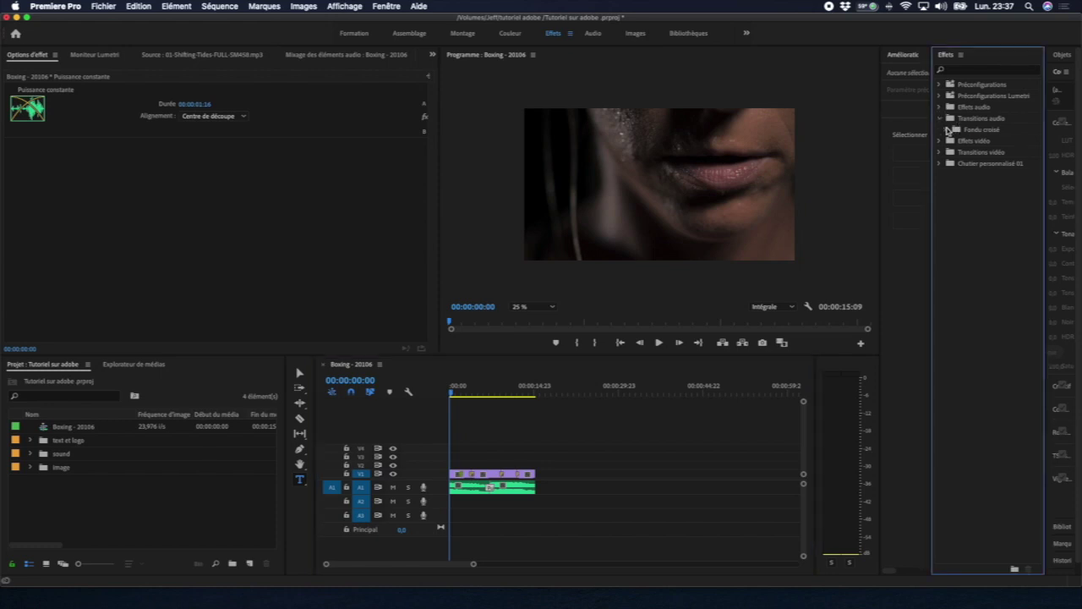
left_click(941, 118)
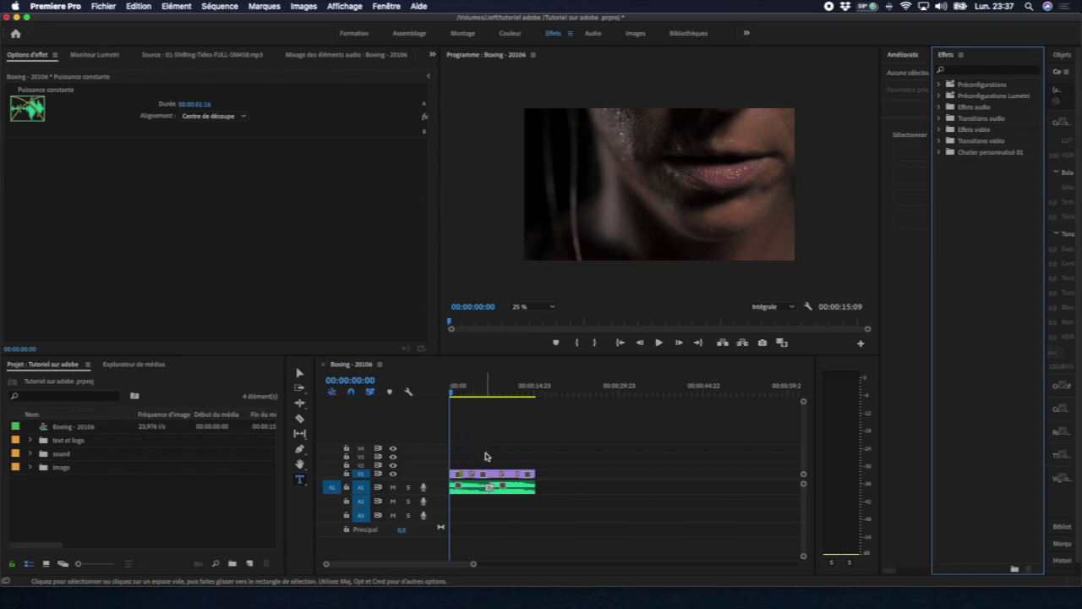
left_click_drag(451, 397, 538, 418)
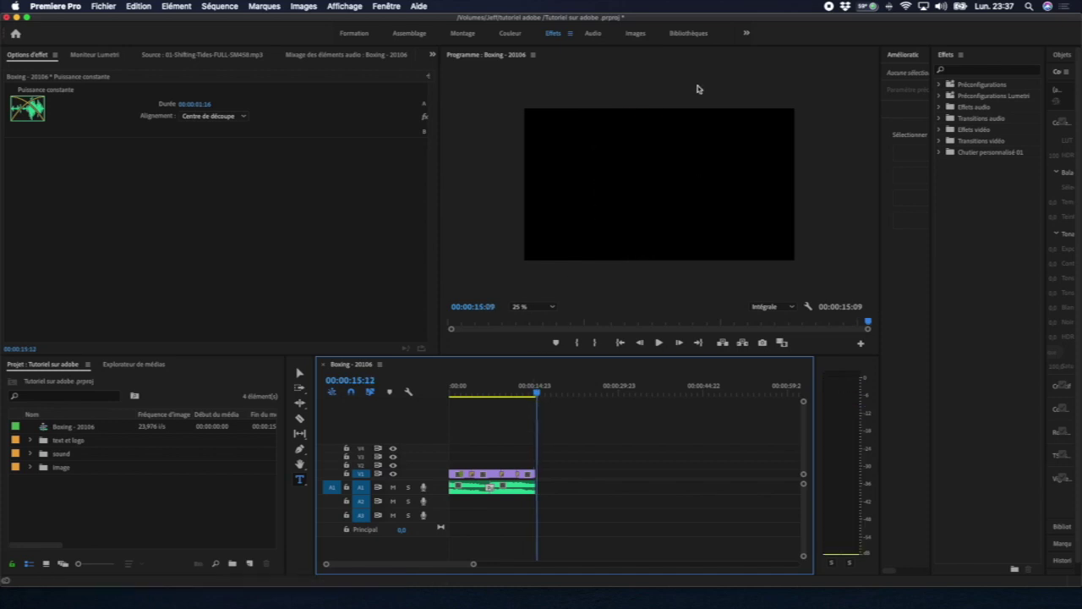